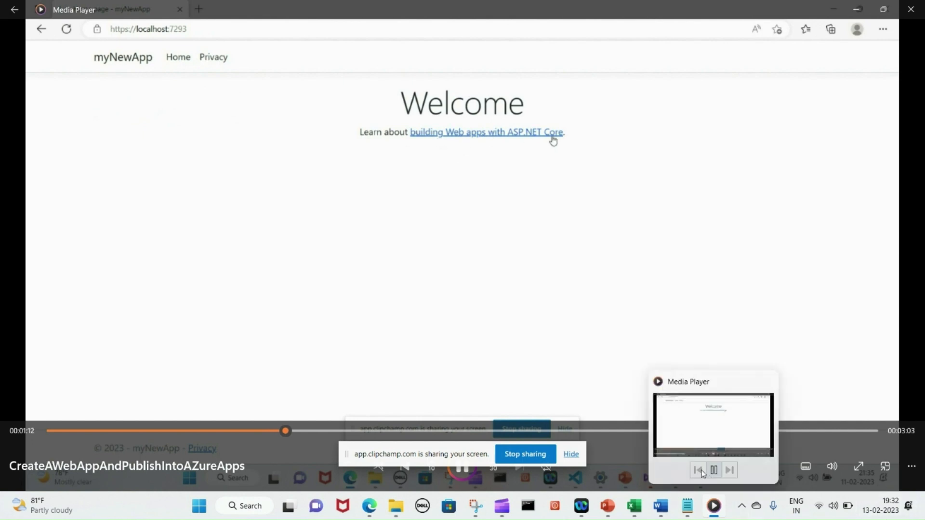
left_click(571, 454)
mouse_move(660, 506)
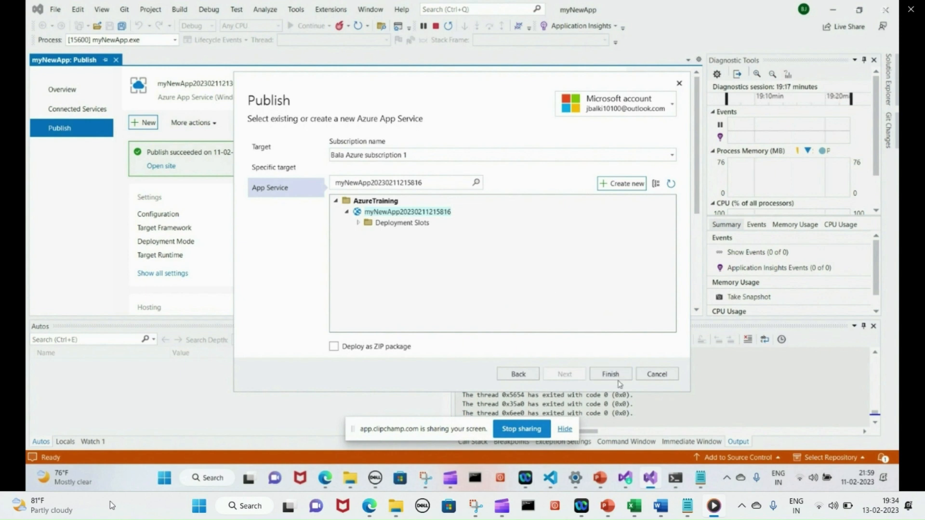
Finish the Azure publish profile and publish myNewApp live to mynewapp20230211215816.azurewebsites.net
left_click(616, 378)
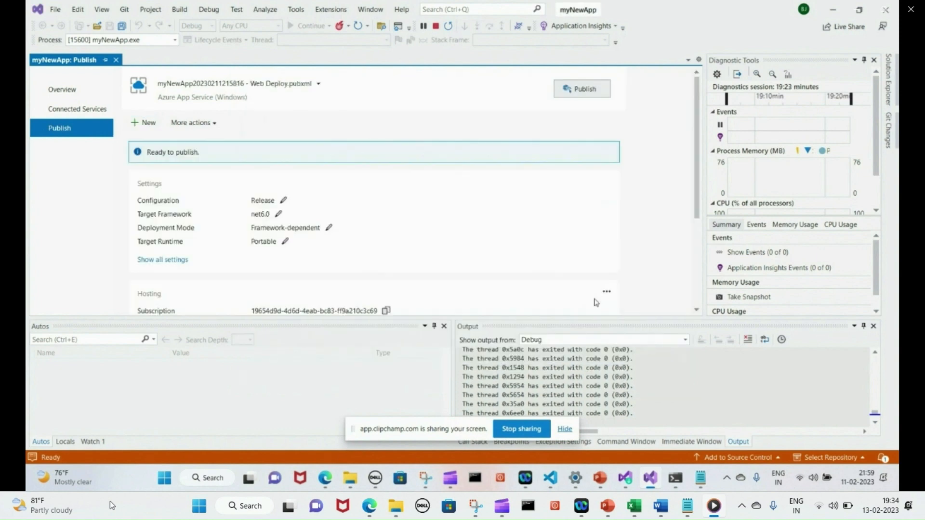
left_click(581, 90)
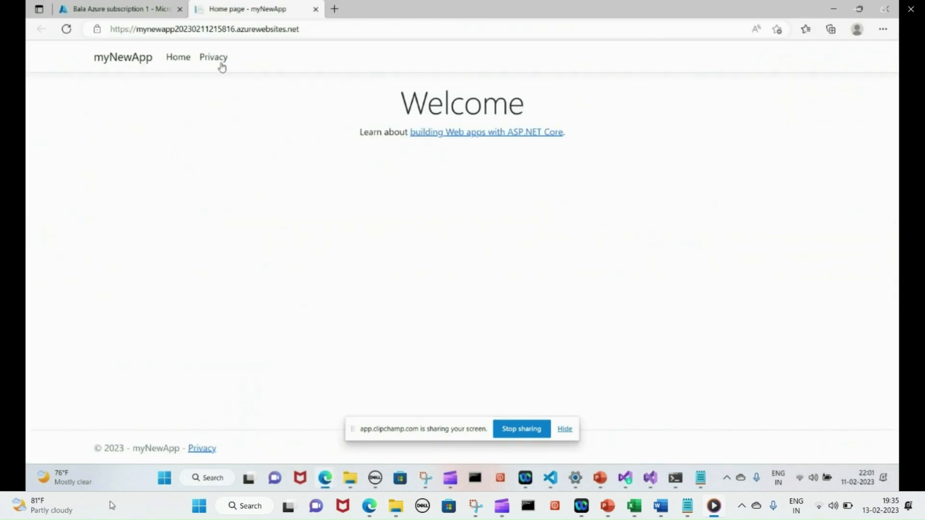
View the live site's Privacy and Home pages, then return to Visual Studio's publish-succeeded summary
left_click(220, 64)
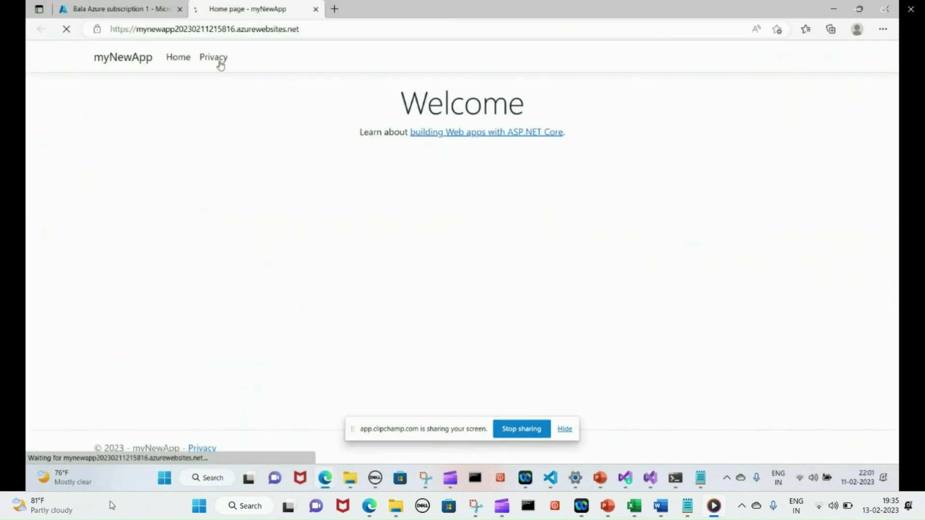
left_click(117, 63)
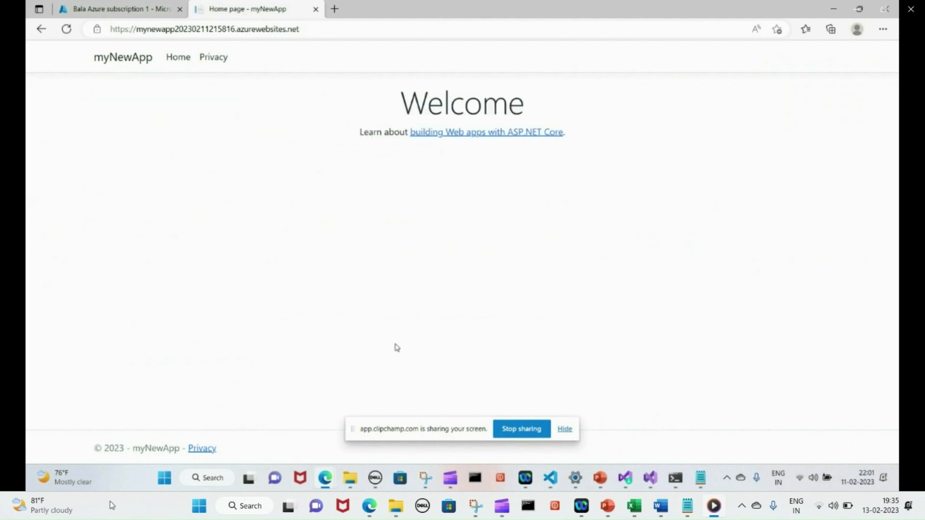
left_click(659, 478)
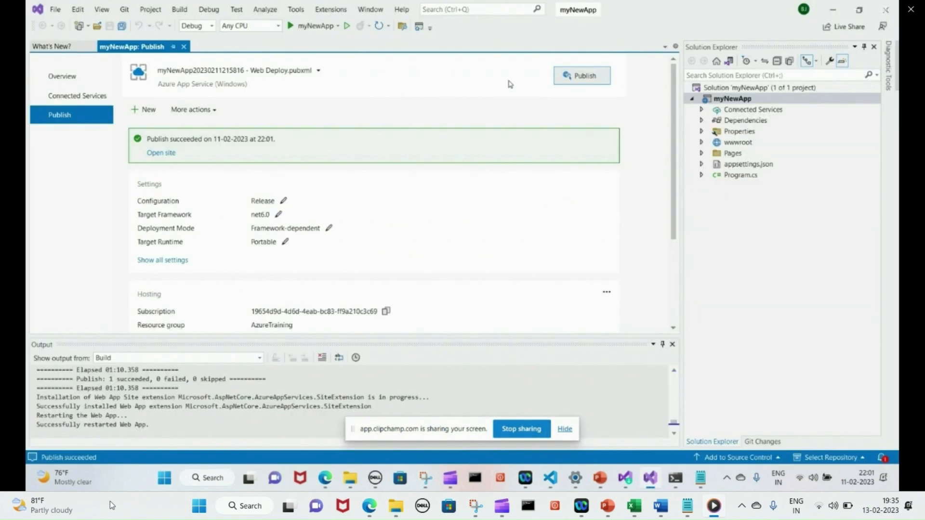
Run myNewApp locally and view its Privacy and Home pages at localhost:7293
left_click(315, 30)
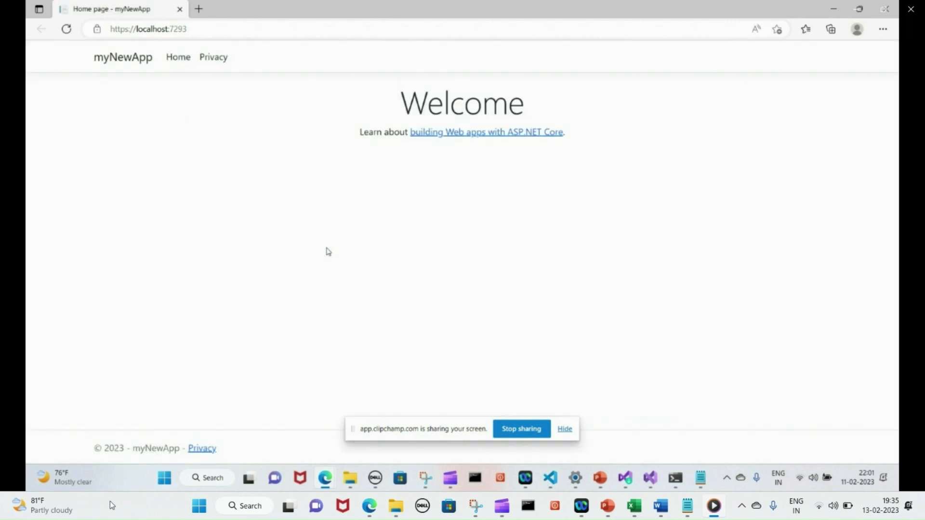
left_click(214, 62)
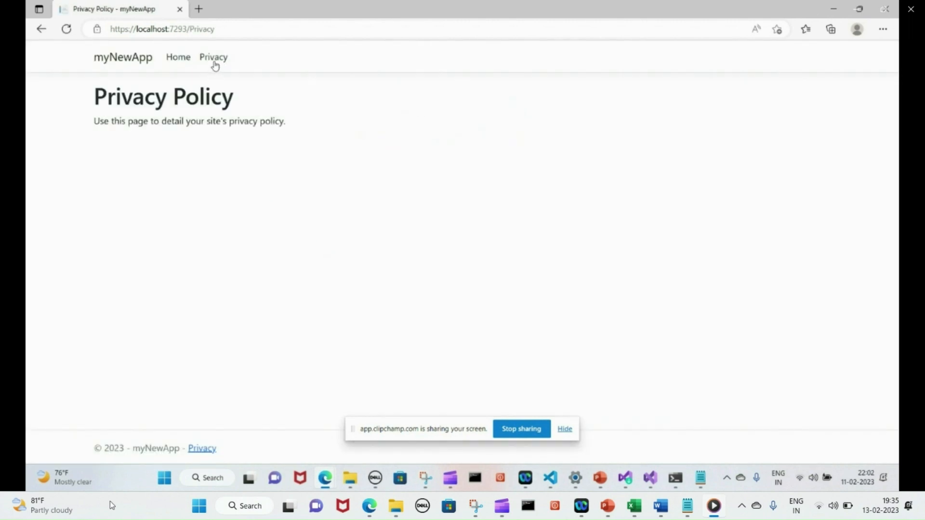
left_click(126, 67)
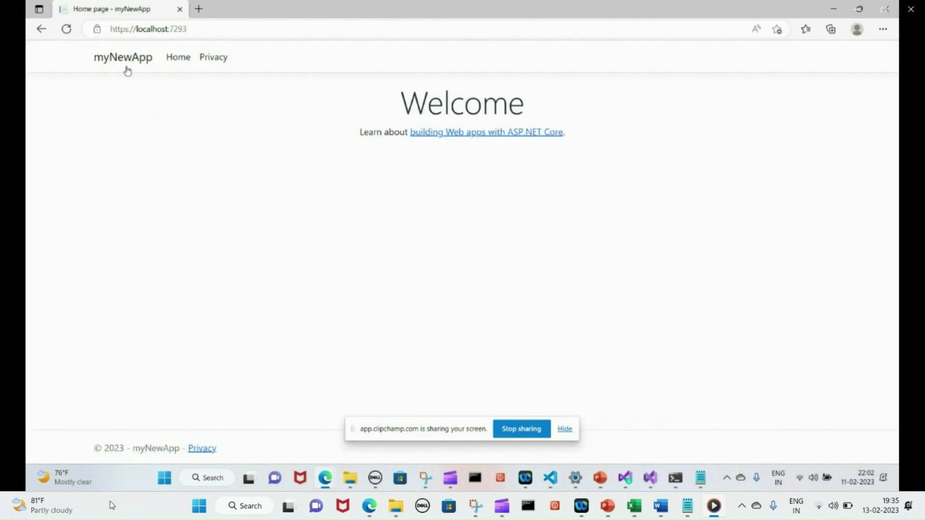
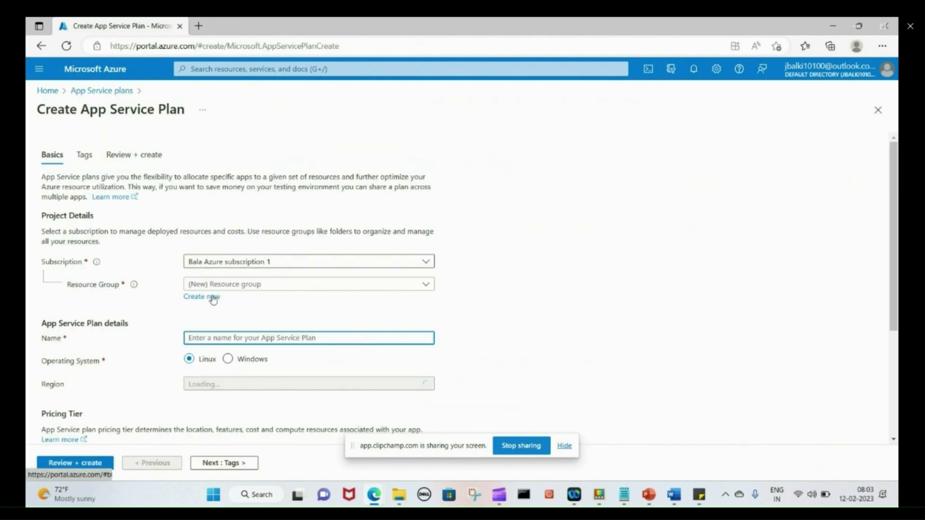
Place the plan in the AzureTraining resource group and name it myfreeappserviceplan
left_click(418, 288)
left_click(222, 362)
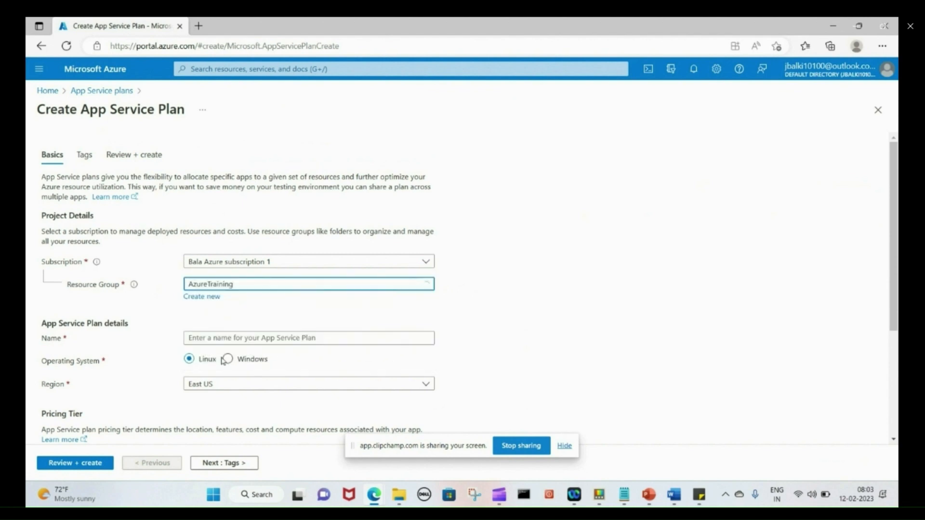
left_click(298, 338)
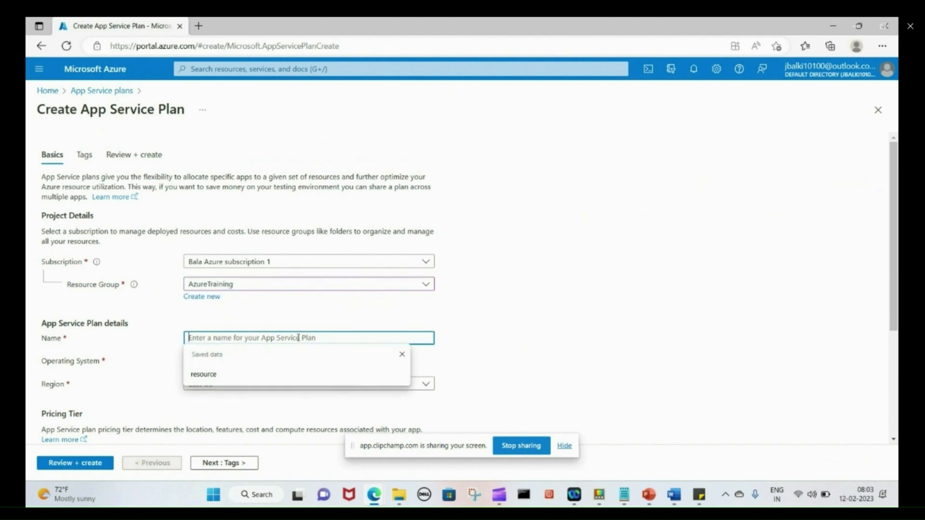
type("my")
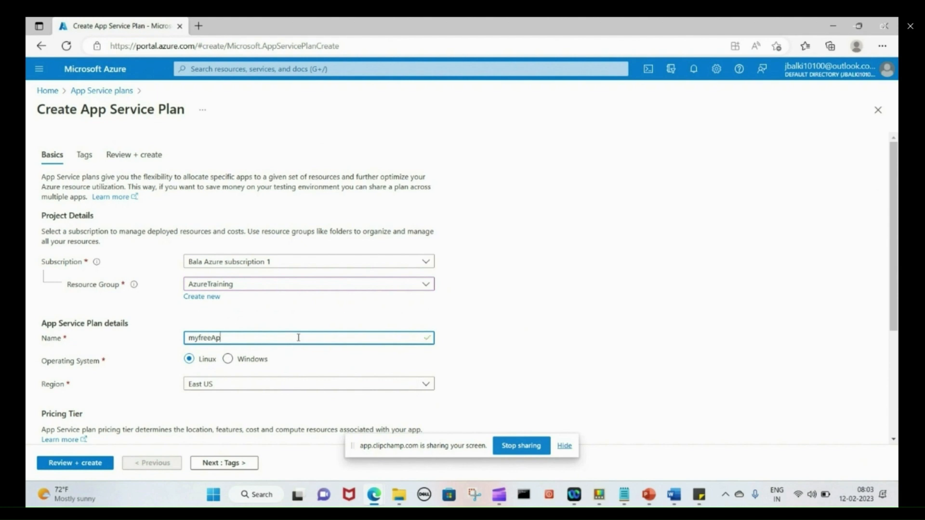
type("freeA")
key("BackSpace")
type("appserviceplan")
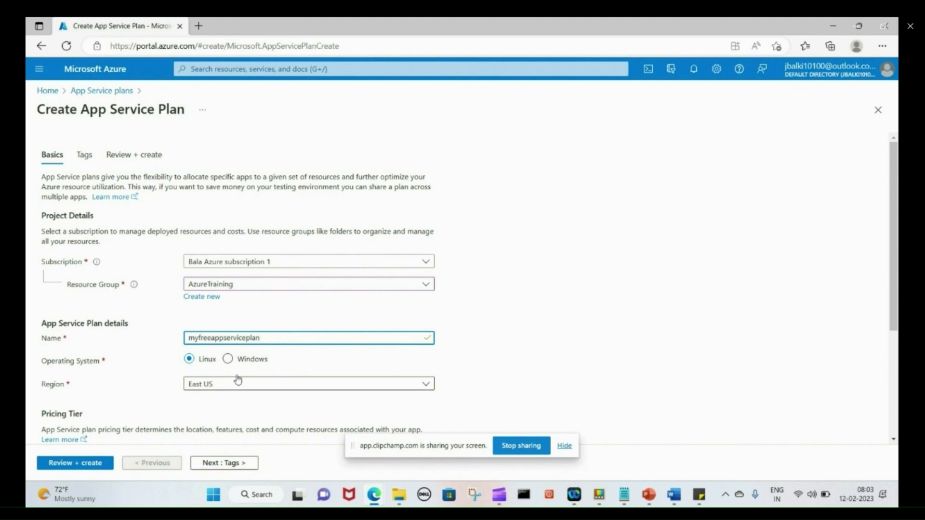
Set the operating system to Windows and the pricing plan to Free F1
left_click(227, 358)
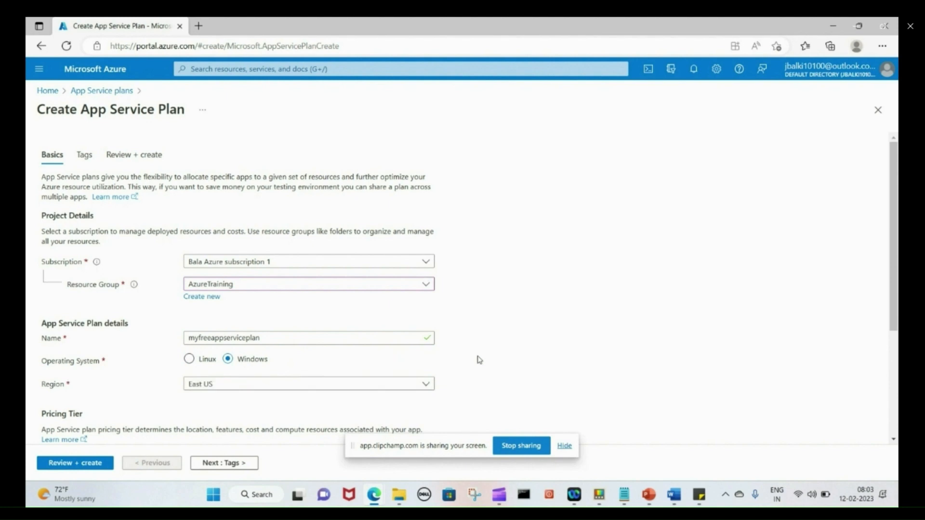
left_click_drag(896, 256, 896, 364)
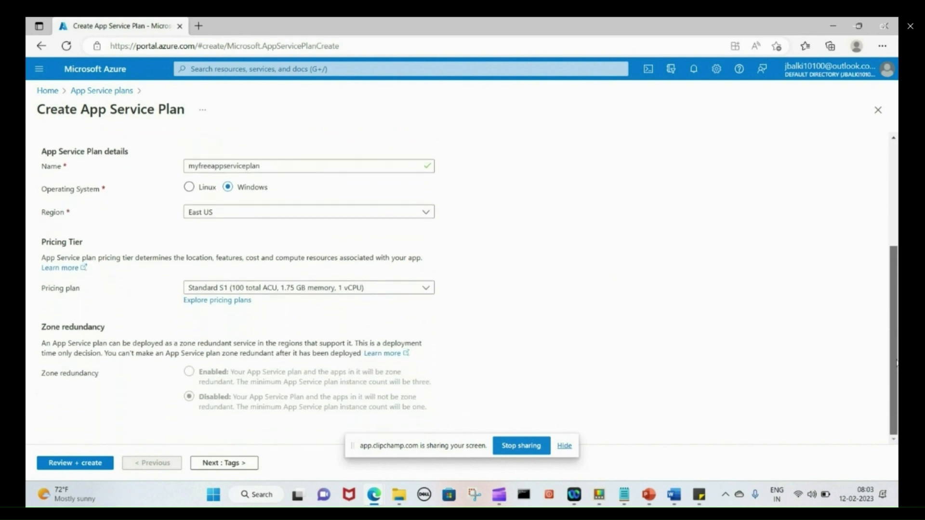
left_click(431, 291)
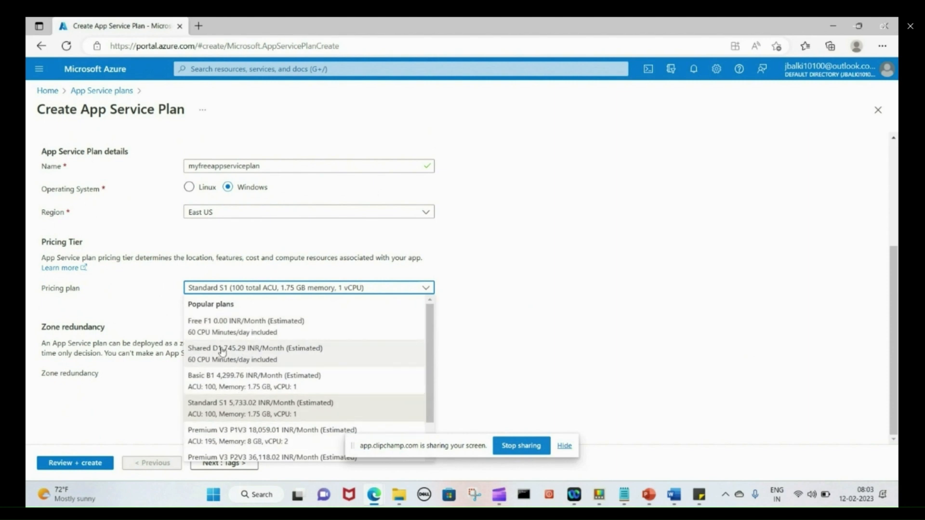
left_click(222, 328)
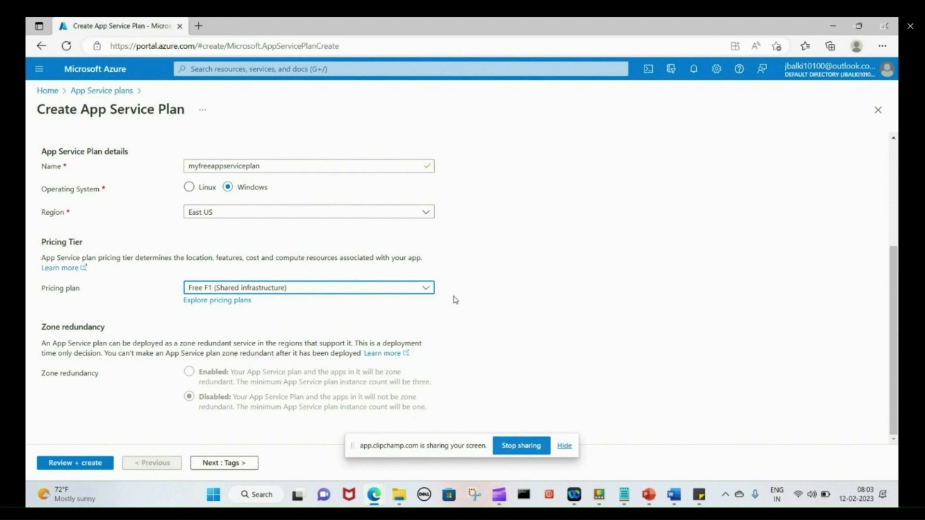
Move past Tags to Review + create and create the myfreeappserviceplan plan
left_click(208, 465)
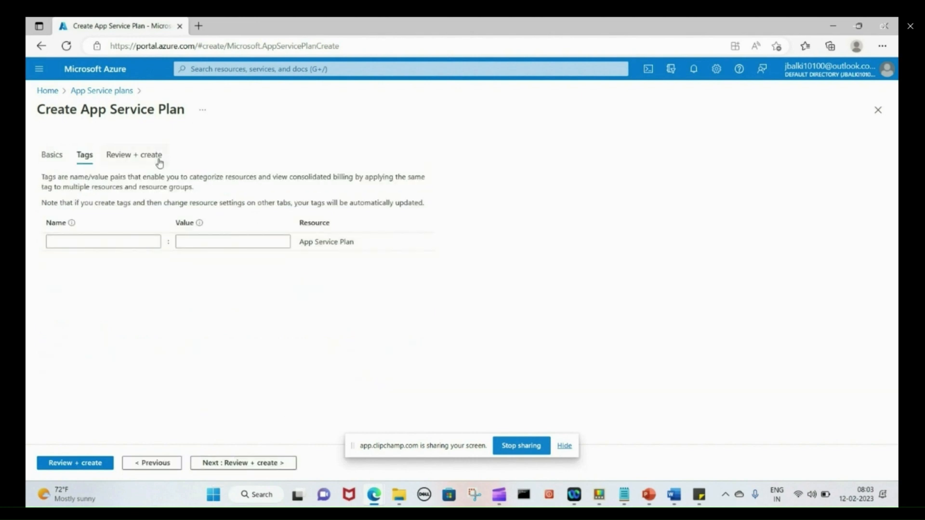
left_click(86, 467)
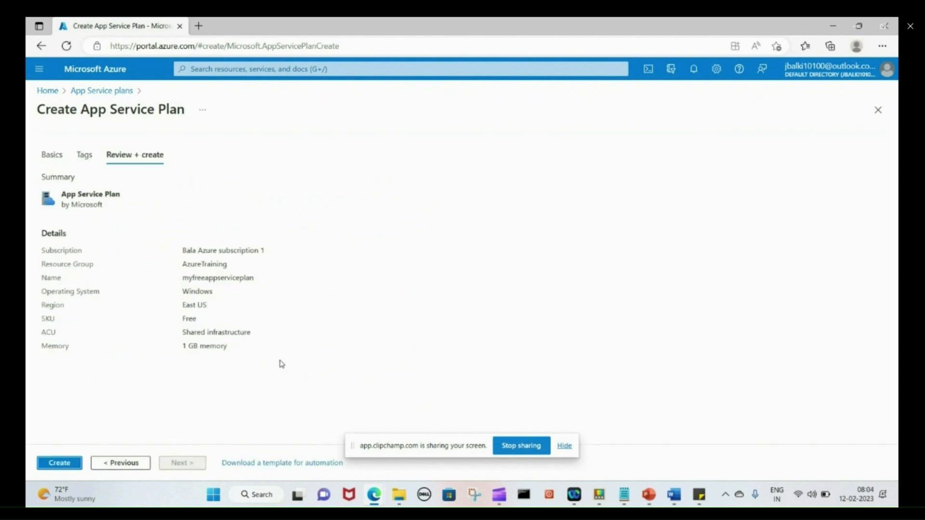
left_click(76, 465)
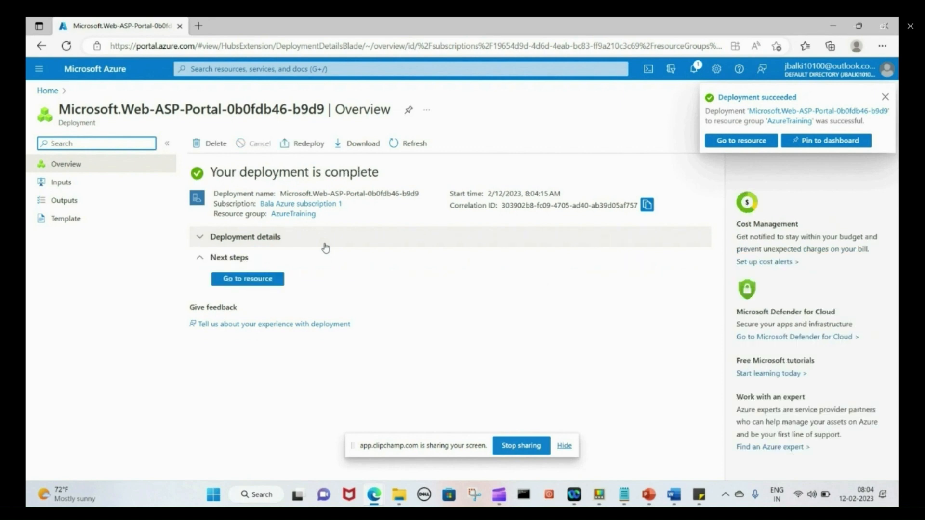
Check the deployment and operation details, then go to the new myfreeappserviceplan resource
left_click(201, 240)
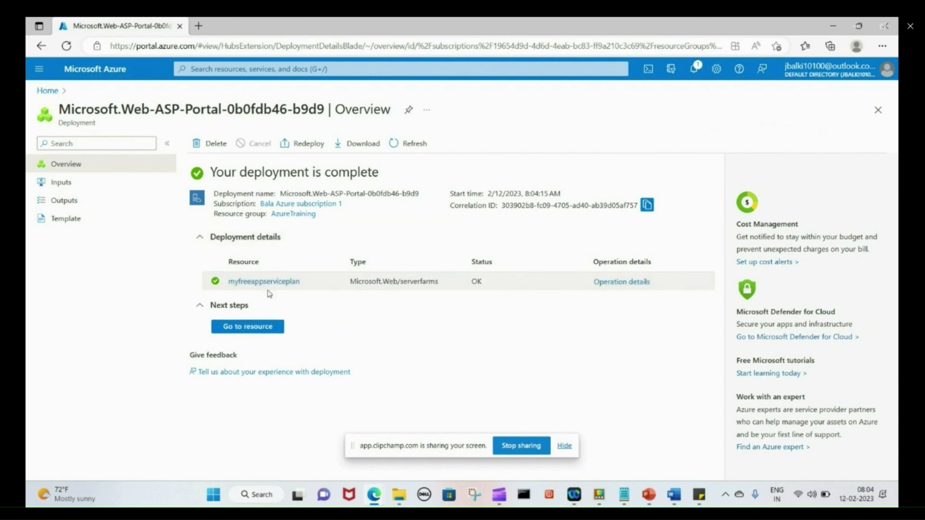
left_click(621, 282)
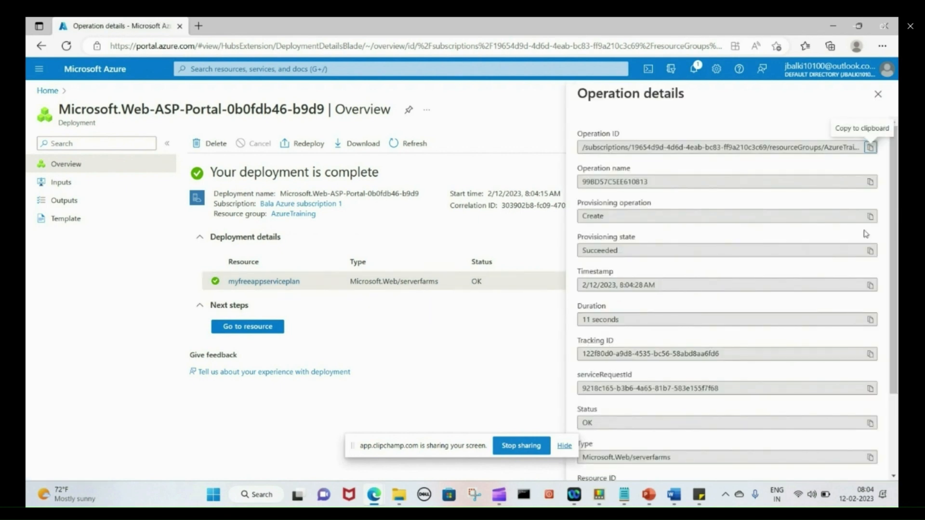
left_click(878, 94)
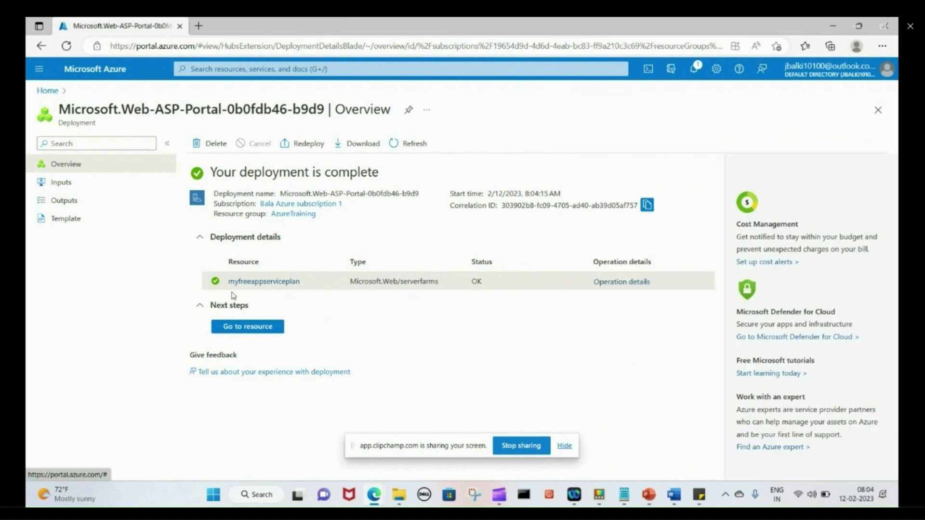
left_click(237, 329)
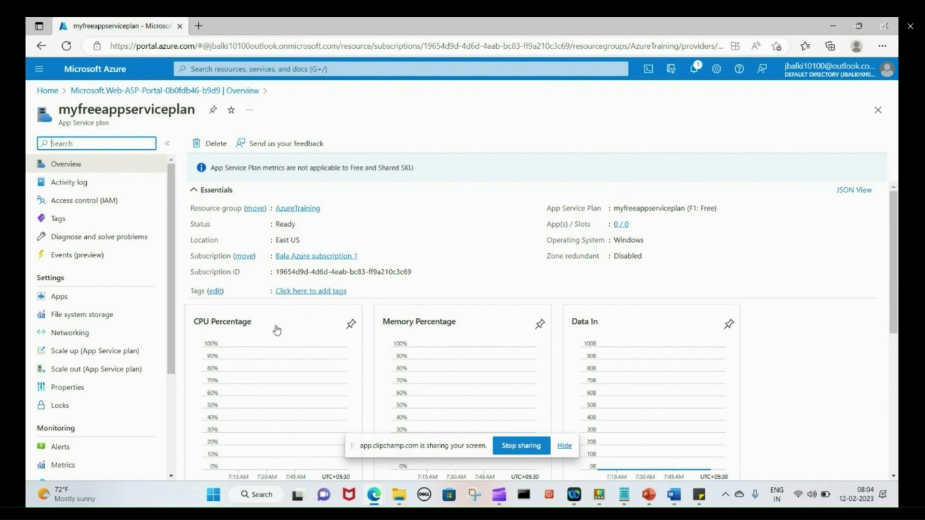
left_click_drag(896, 233, 892, 281)
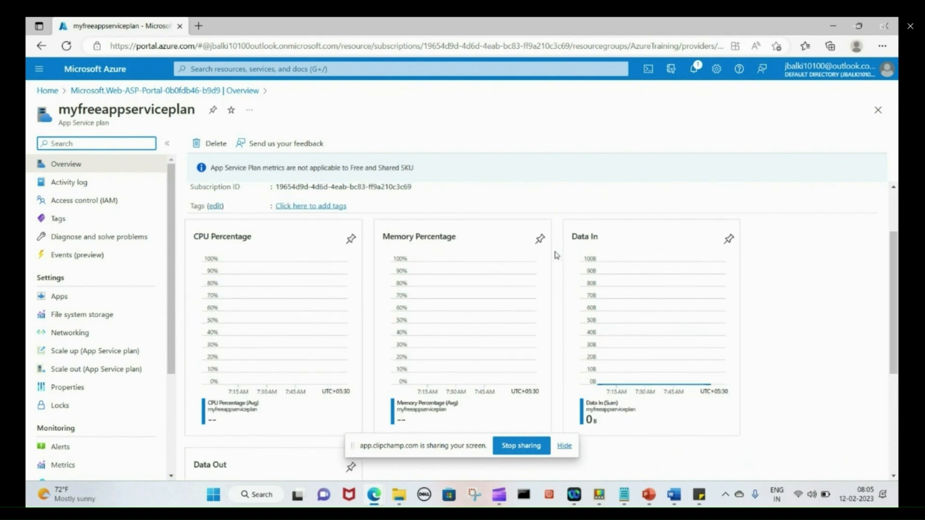
left_click_drag(893, 310, 895, 409)
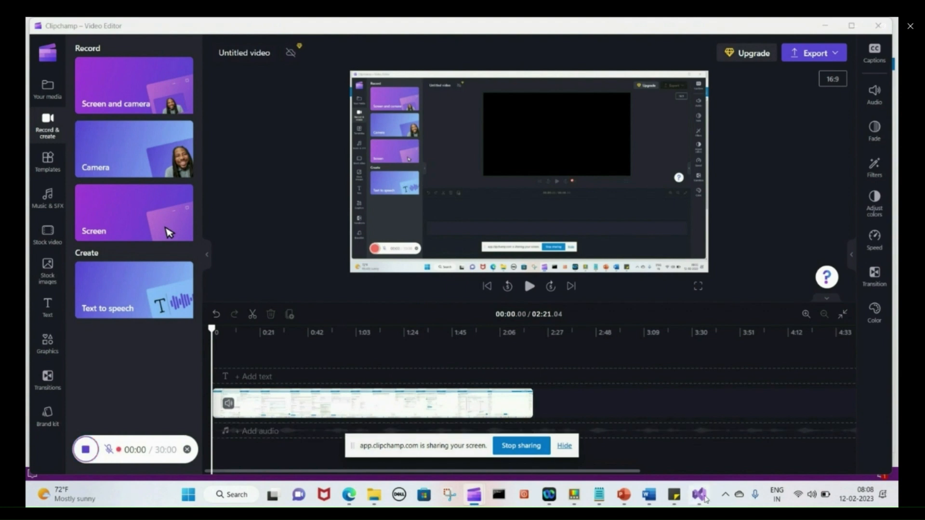
In Visual Studio, load the myNewApp solution and bring up the project's Publish page
left_click(703, 496)
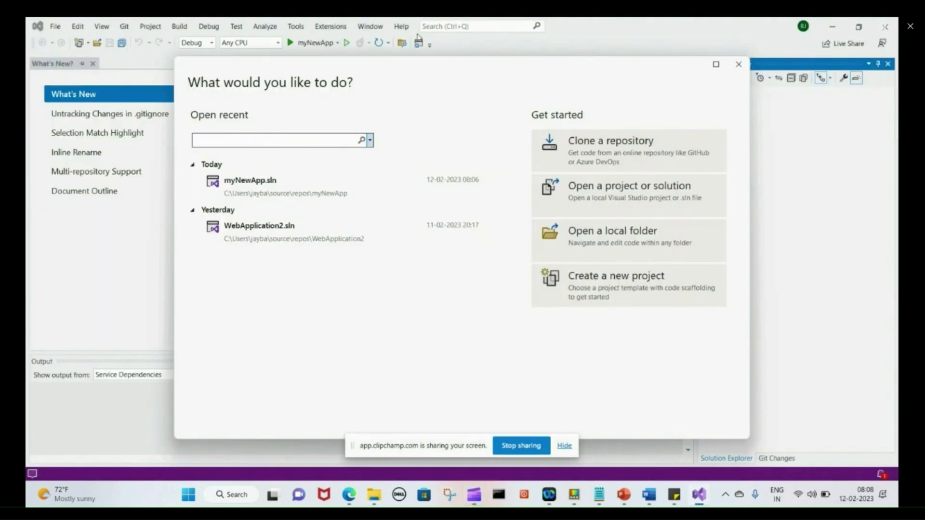
left_click(229, 200)
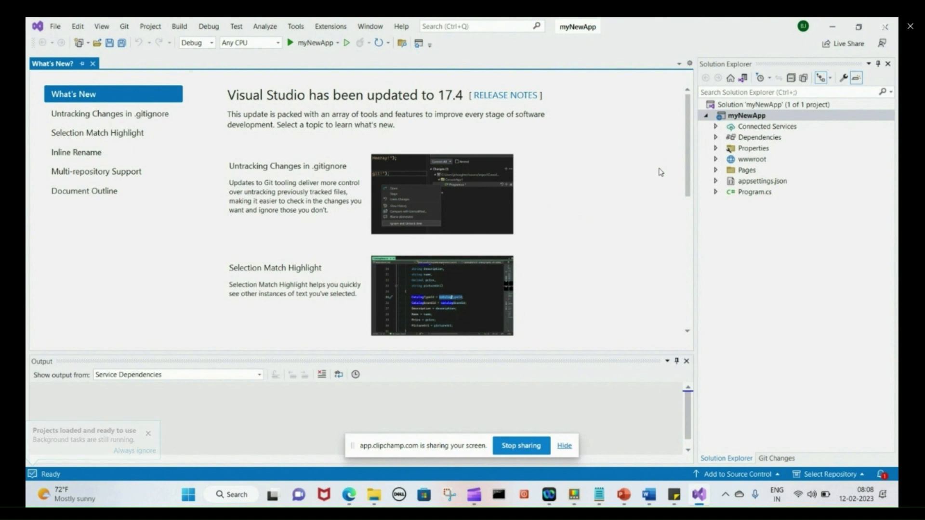
right_click(738, 118)
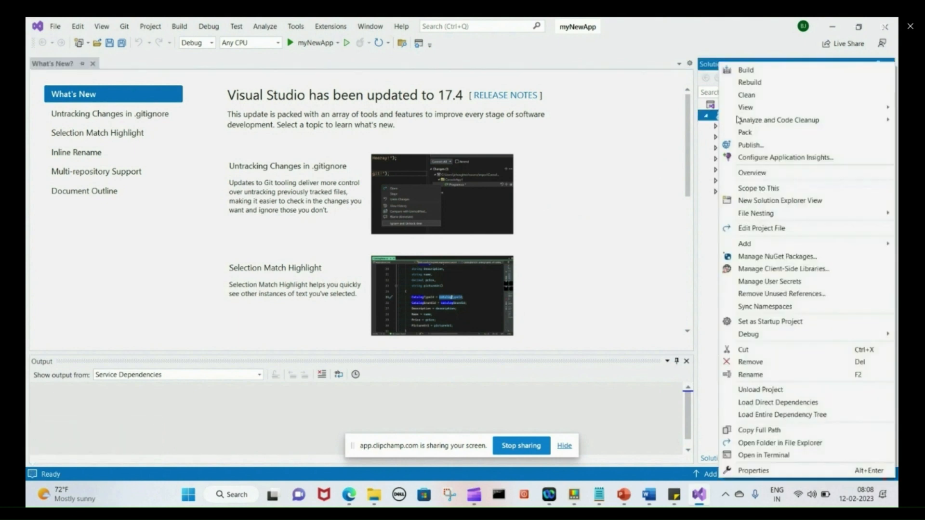
mouse_move(739, 119)
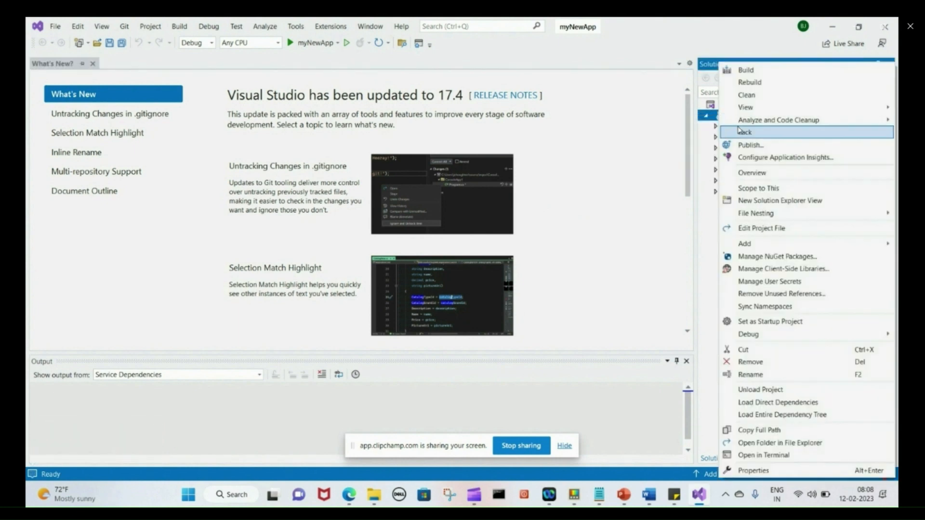
left_click(749, 145)
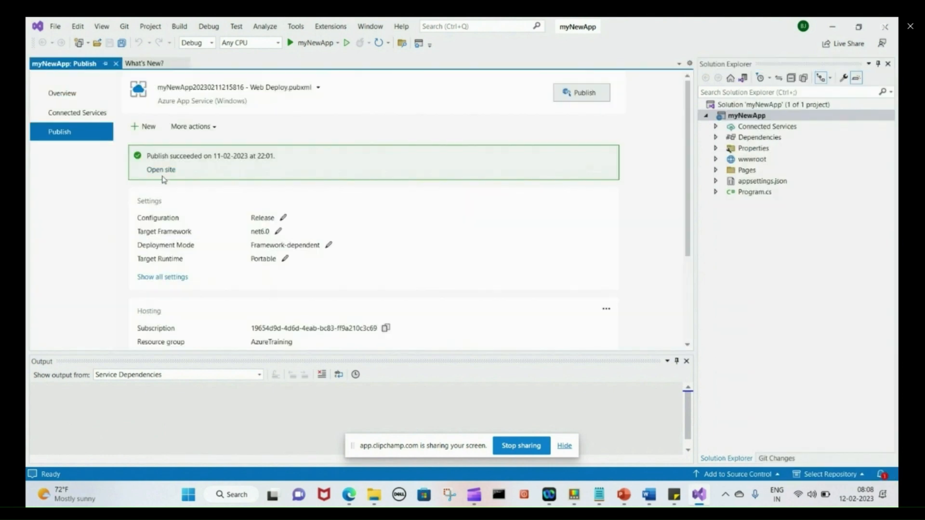
Add a new Azure App Service (Windows) publish target and start creating a new instance
left_click(141, 127)
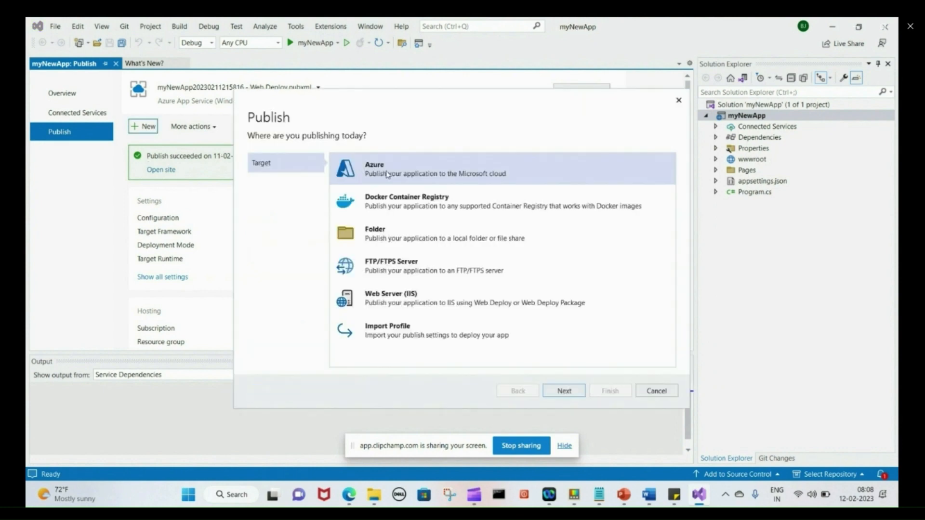
left_click(564, 395)
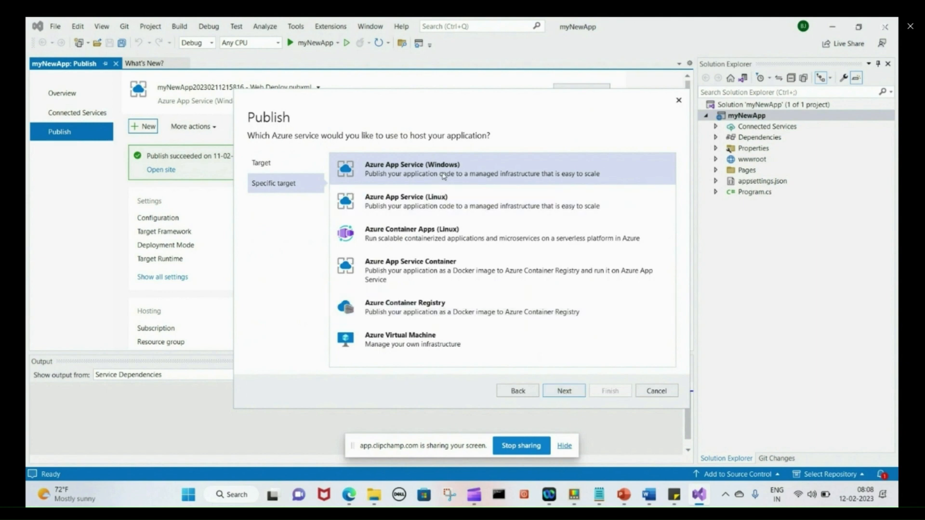
left_click(564, 391)
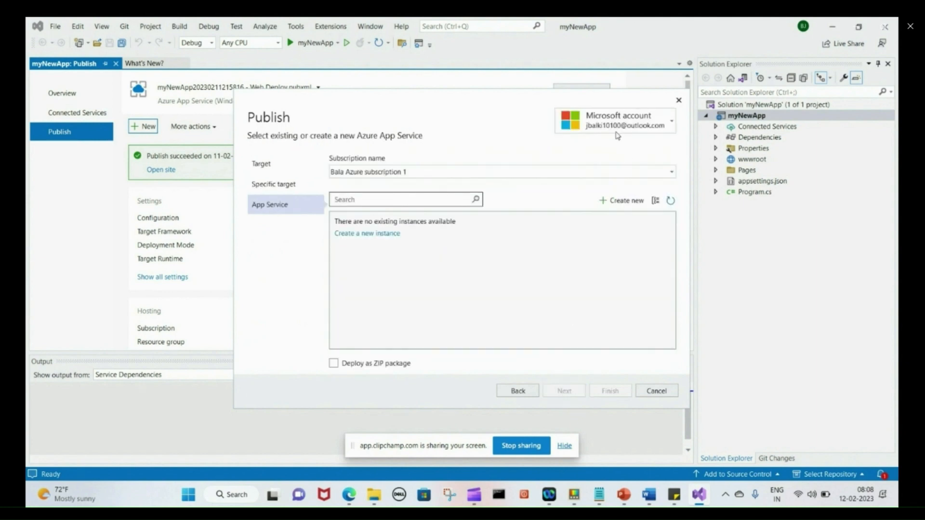
left_click(368, 233)
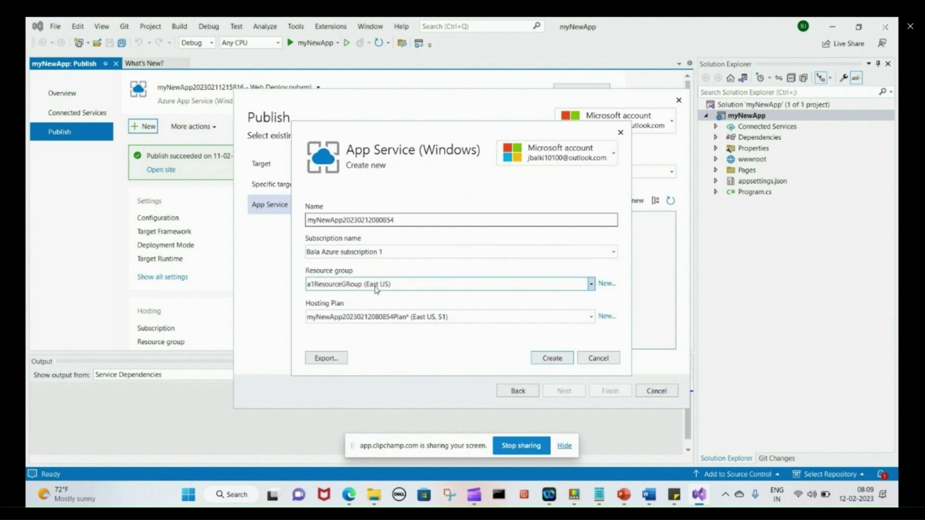
Choose AzureTraining as the resource group and myfreeappserviceplan (F1) as the hosting plan
left_click(592, 285)
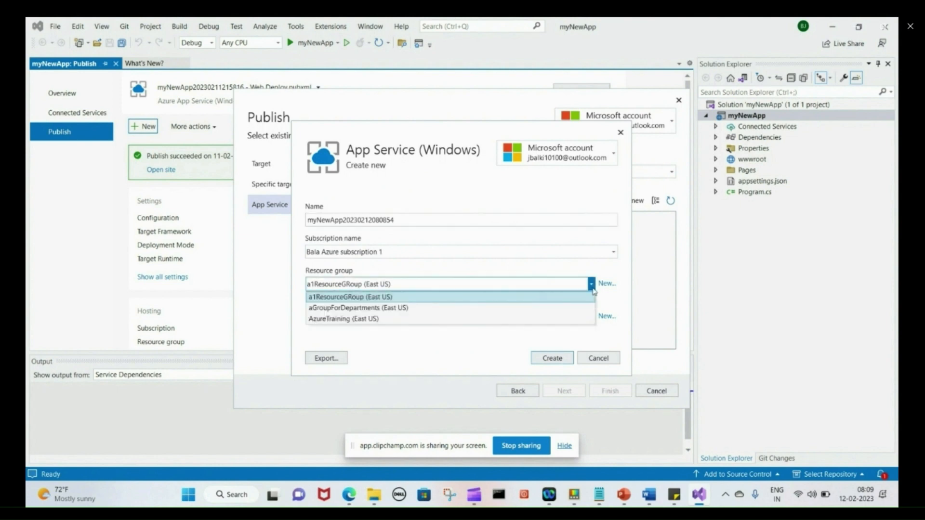
left_click(374, 319)
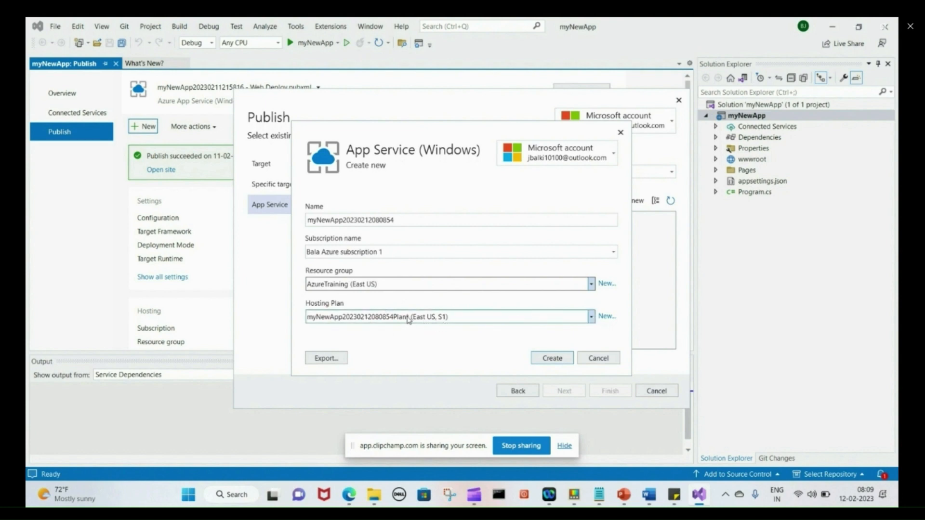
left_click(591, 320)
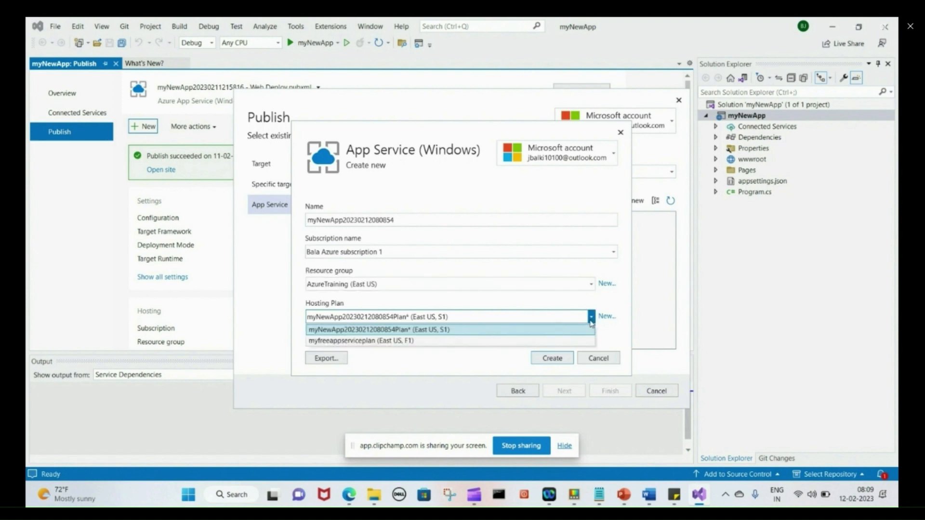
left_click(407, 340)
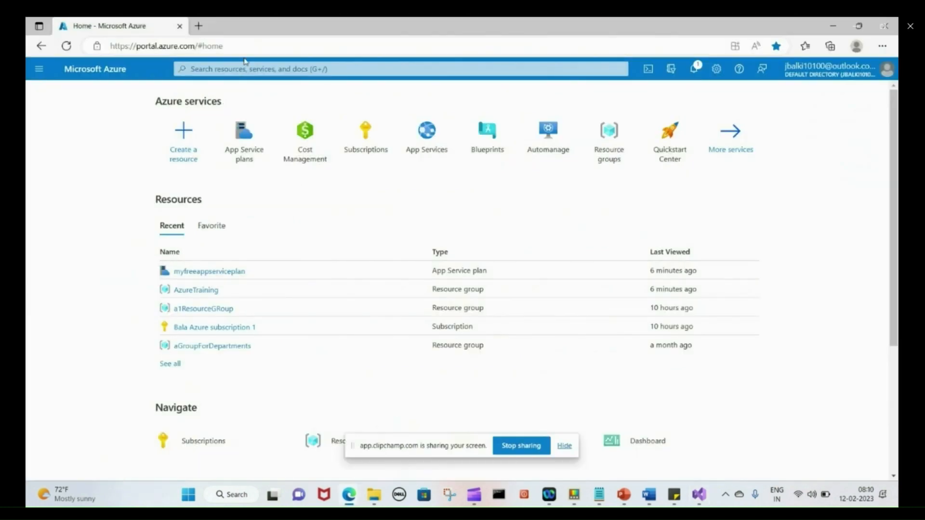
Search the portal for 'plan', open App Service plans, and select myfreeappserviceplan
left_click(225, 67)
type("plan")
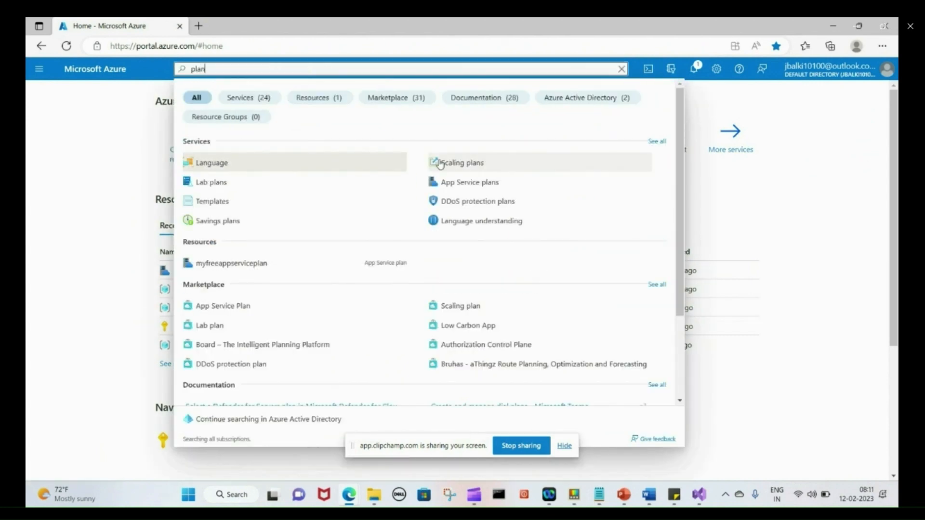
left_click(466, 185)
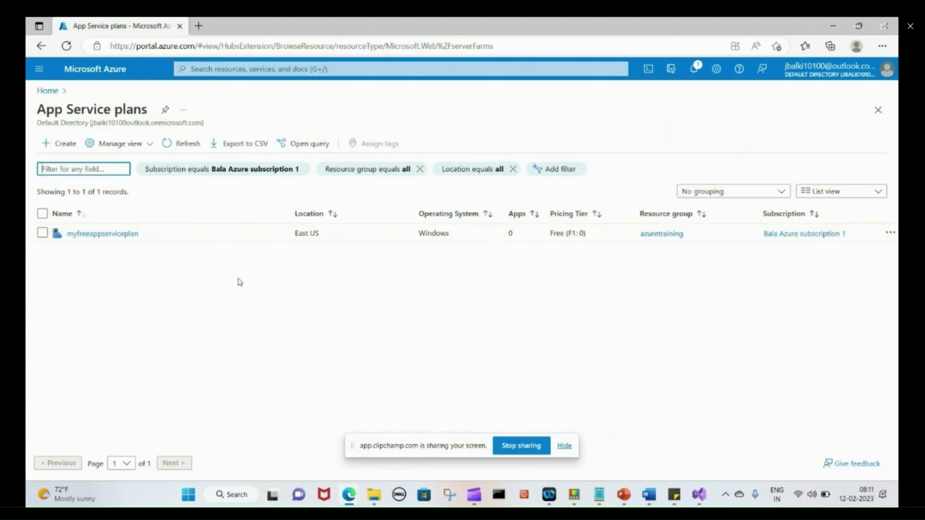
left_click(43, 234)
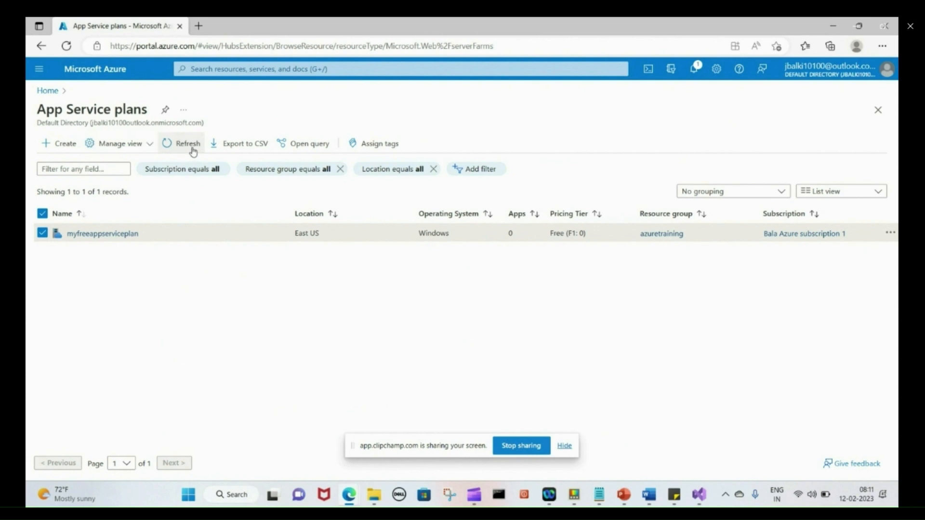
Check the list's view and row options, then open the myfreeappserviceplan details page
left_click(148, 146)
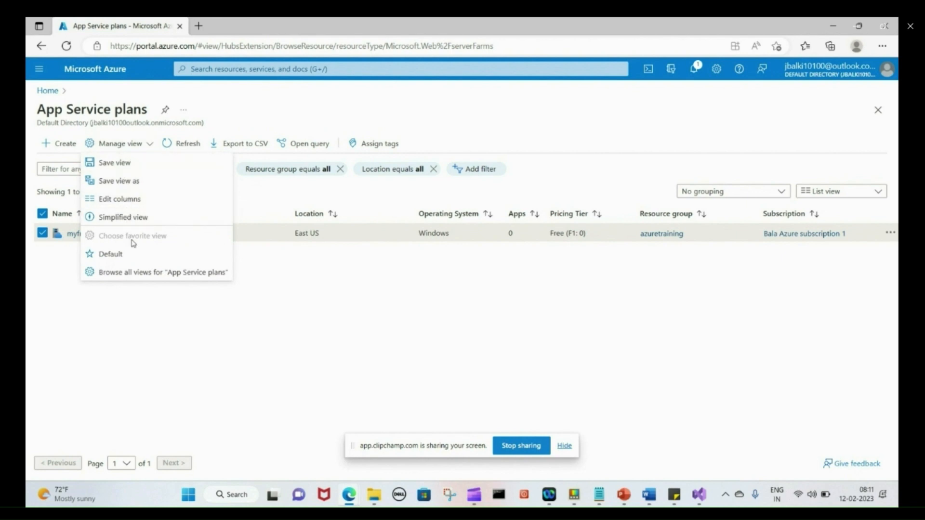
left_click(324, 314)
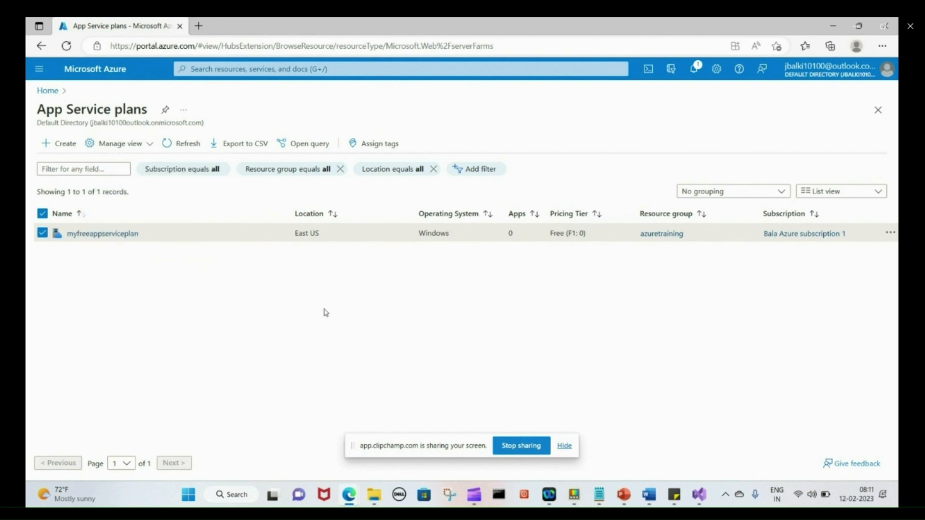
left_click(889, 233)
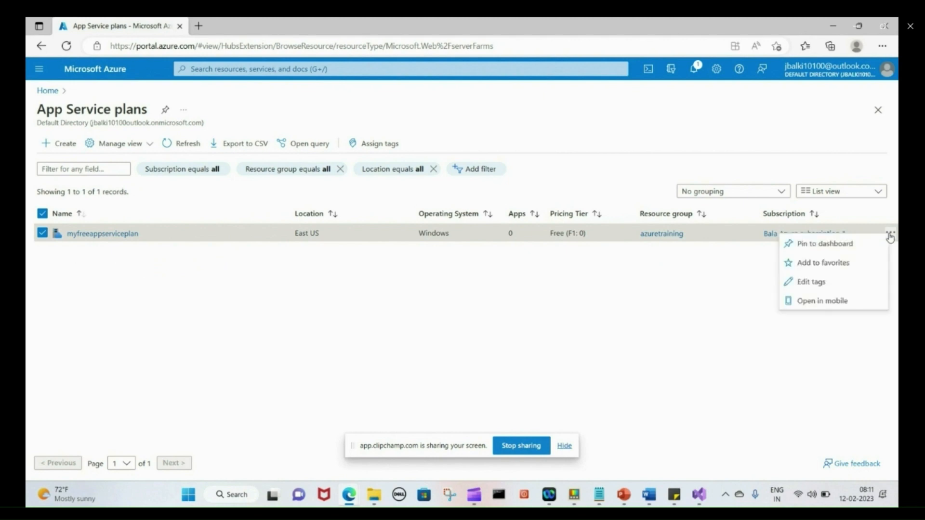
left_click(659, 312)
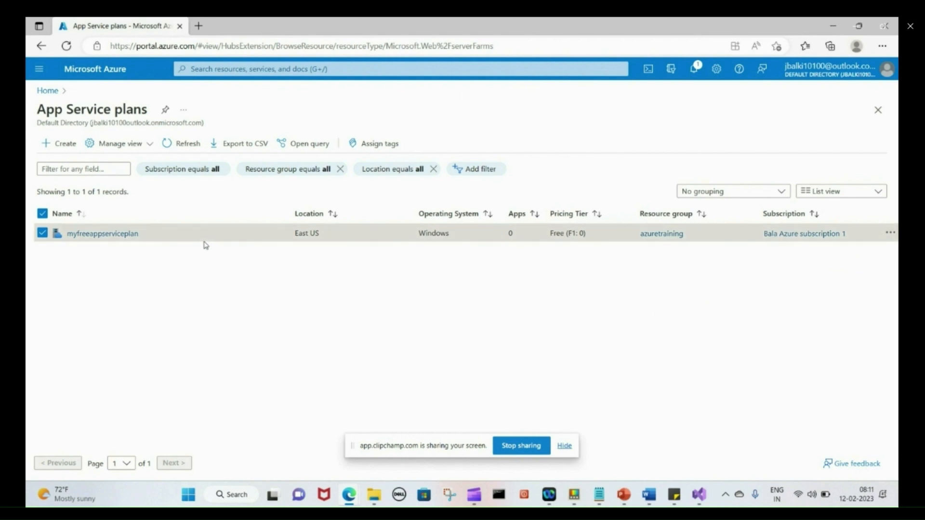
left_click(87, 234)
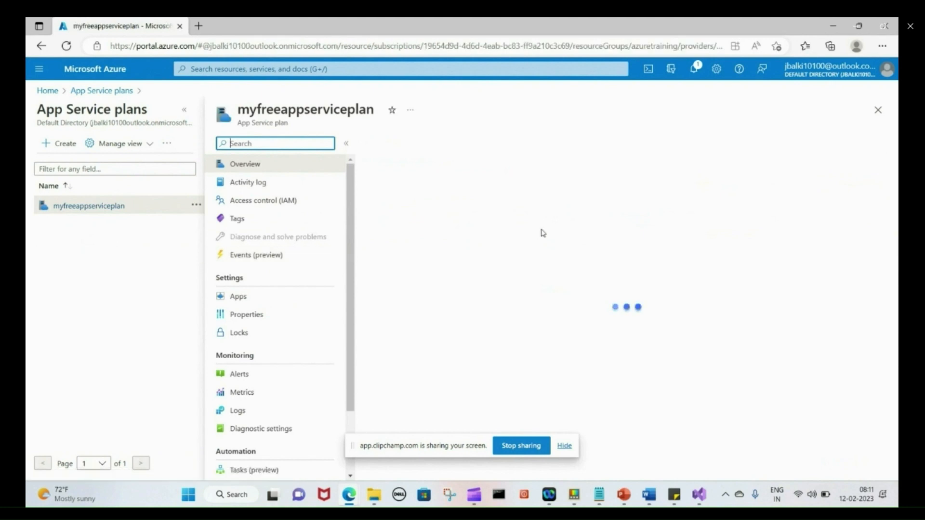
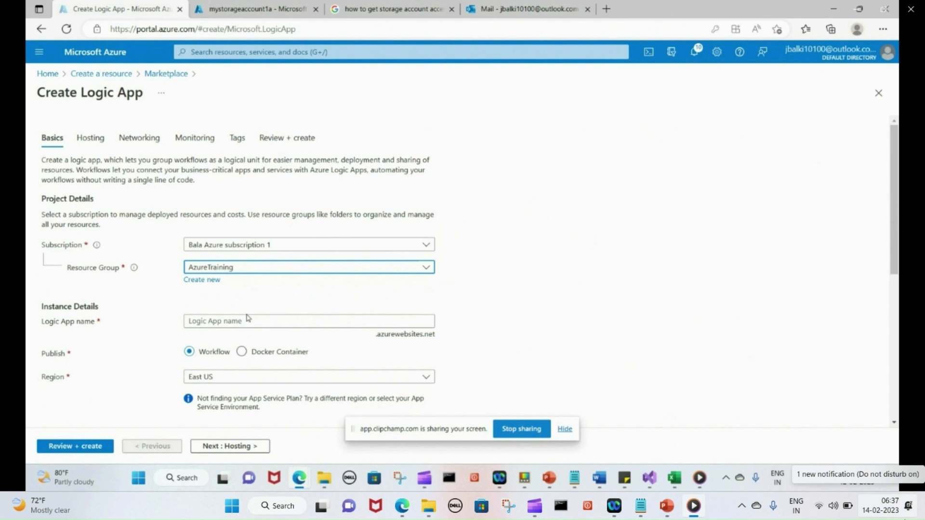
Name the Logic App mylogicapp1b, choose the Consumption plan type, and go to Review + create
left_click(229, 321)
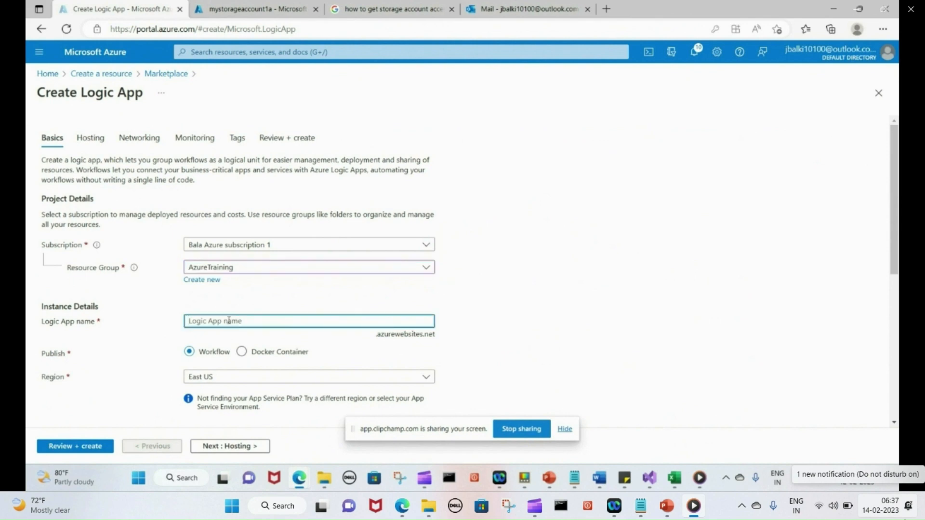
type("mylogica")
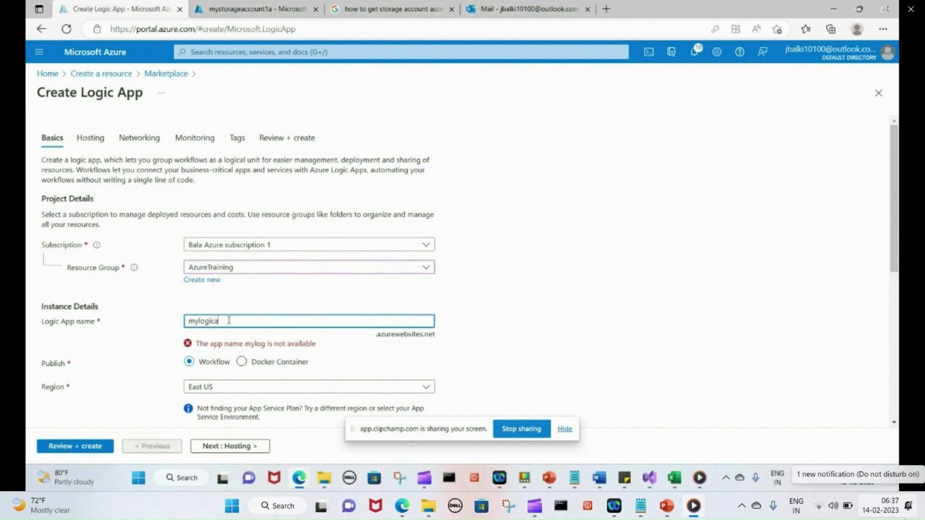
type("pp1b")
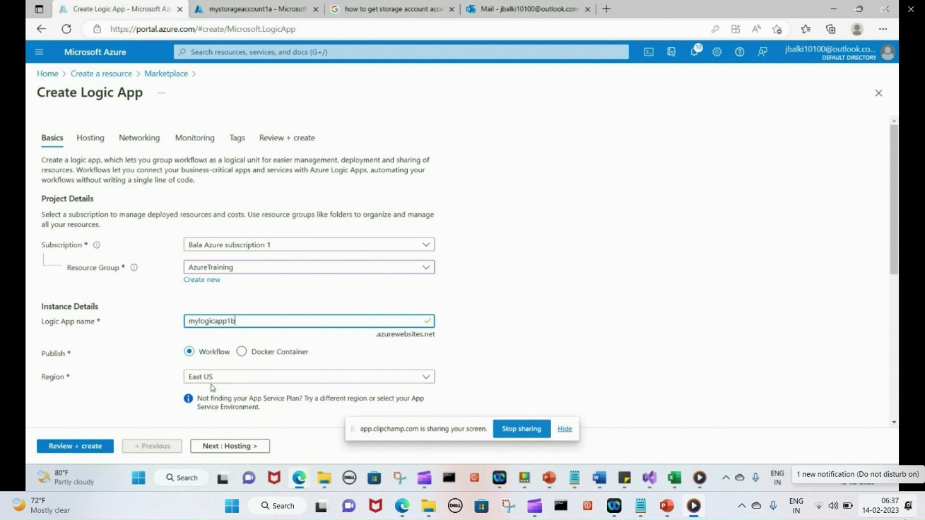
left_click_drag(891, 243, 883, 349)
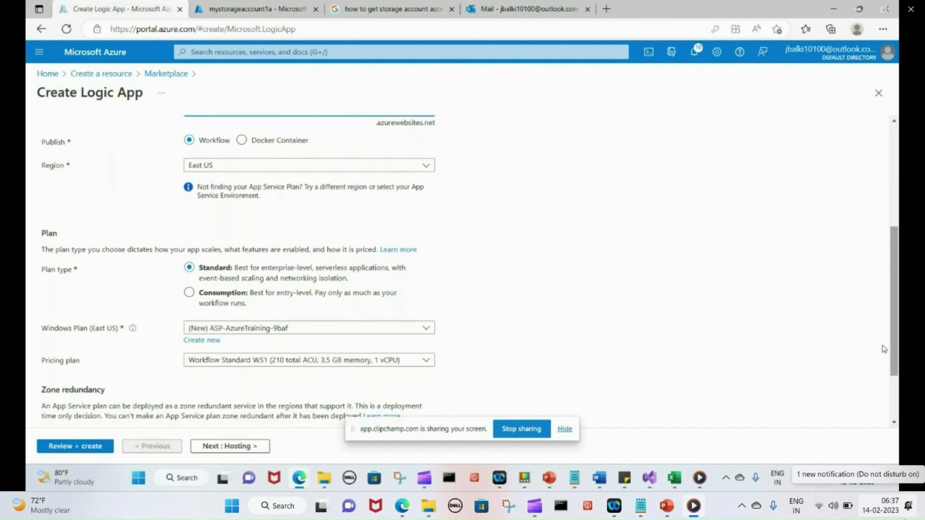
left_click(189, 293)
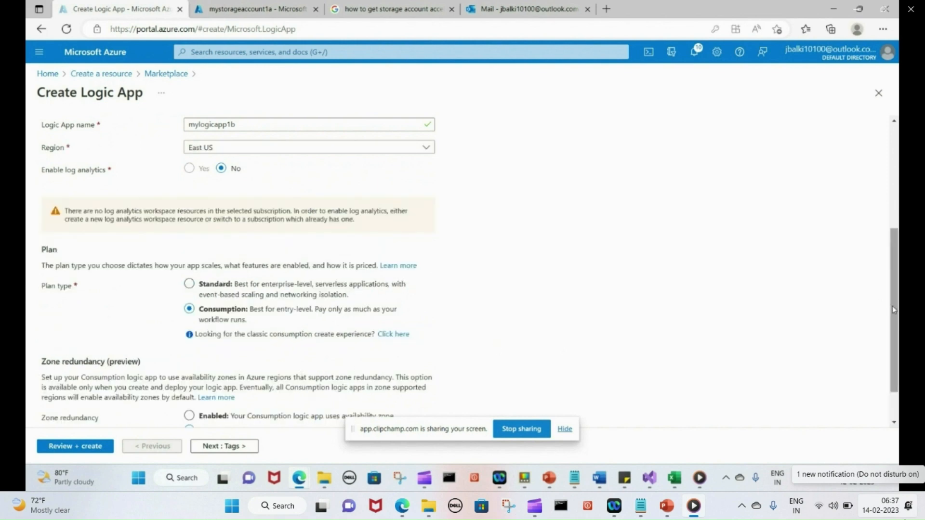
left_click_drag(894, 313, 894, 384)
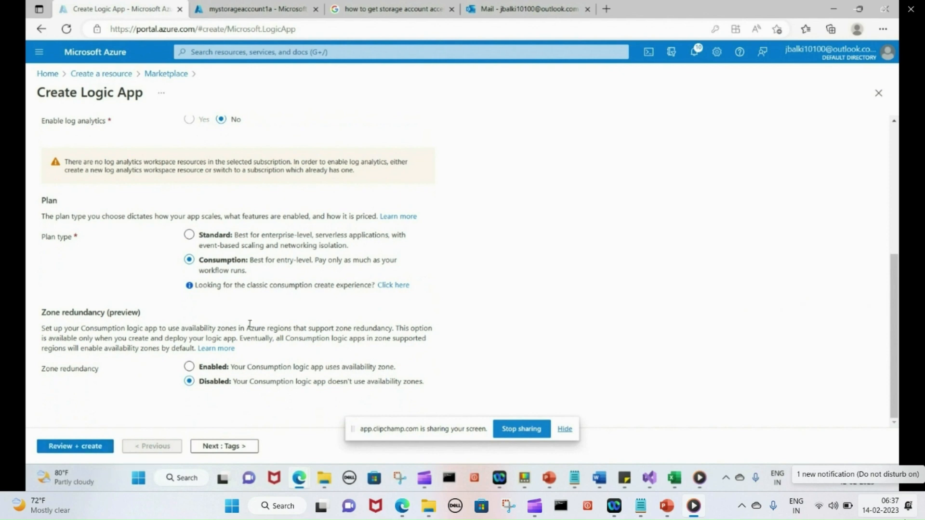
left_click(70, 447)
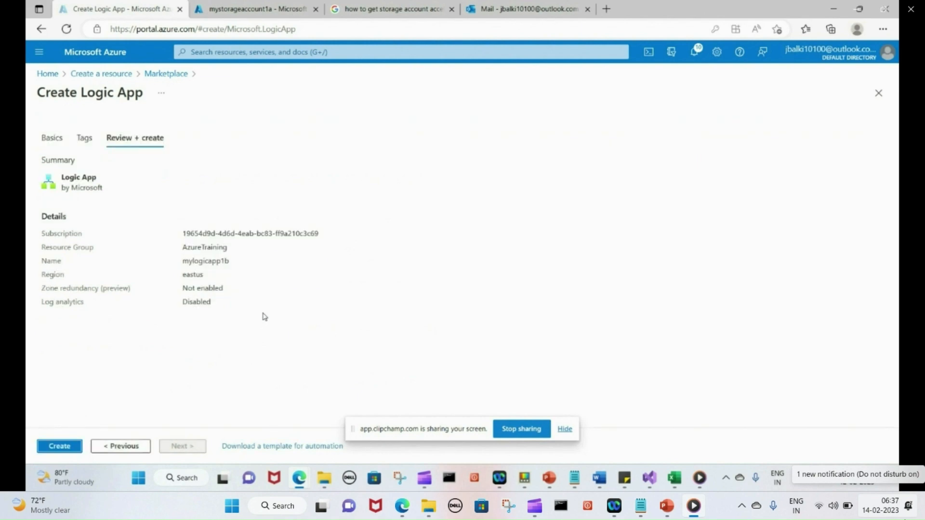
Create mylogicapp1b and wait for its deployment to AzureTraining to complete
left_click(56, 447)
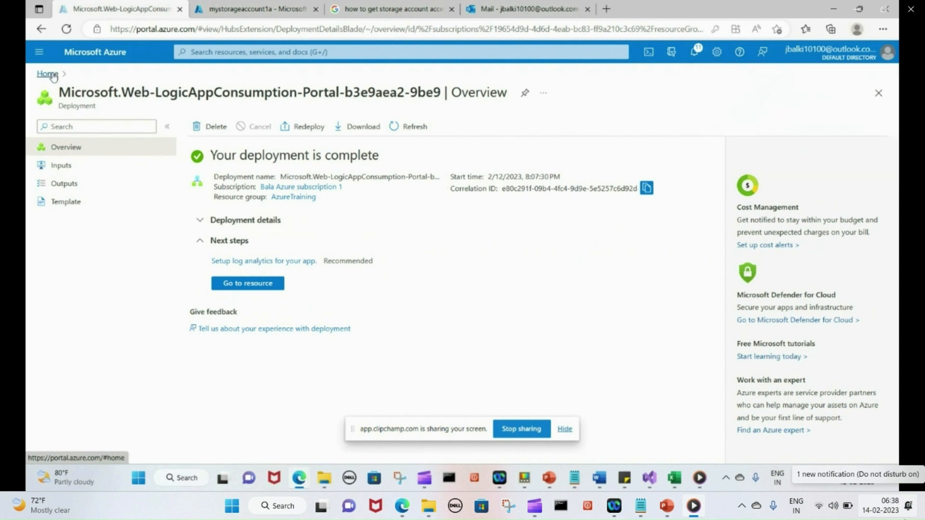
Go to the mylogicapp1b resource and start from the Blank Logic App template
left_click(247, 283)
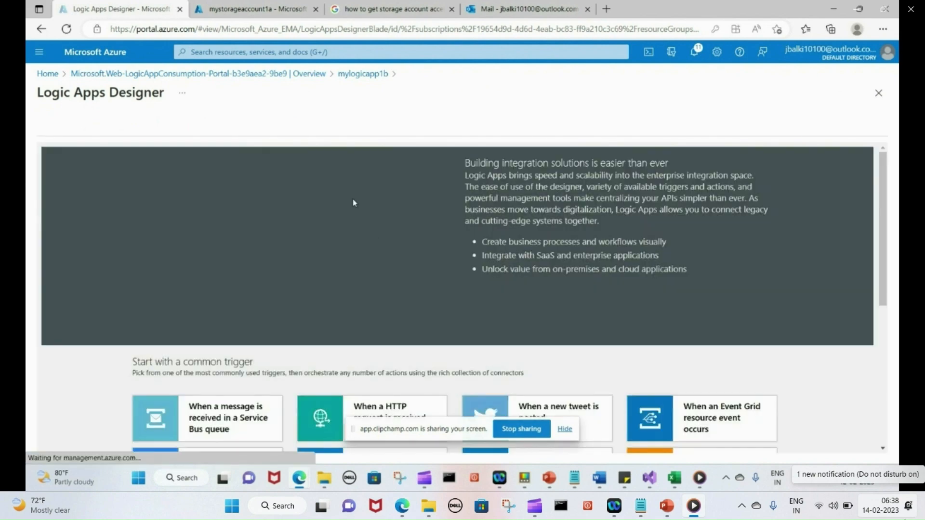
scroll(767, 310, "down", 5)
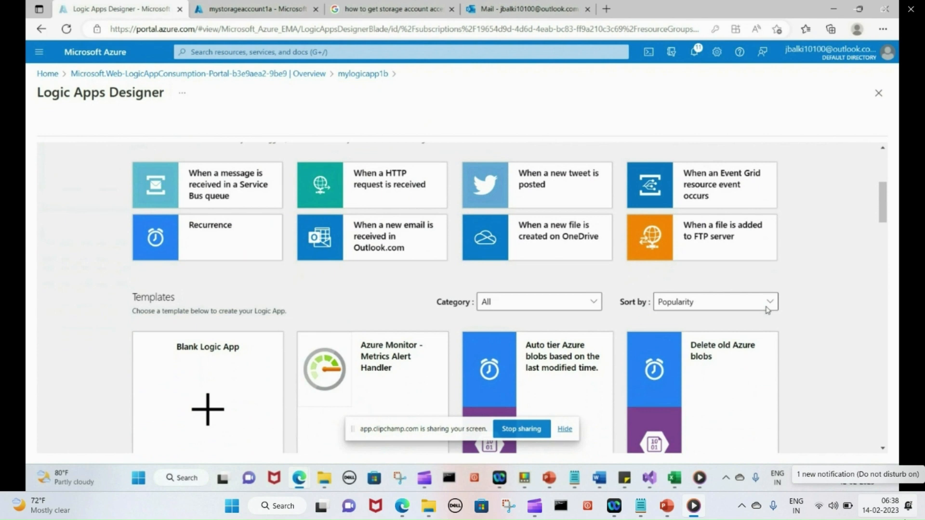
scroll(767, 310, "down", 2)
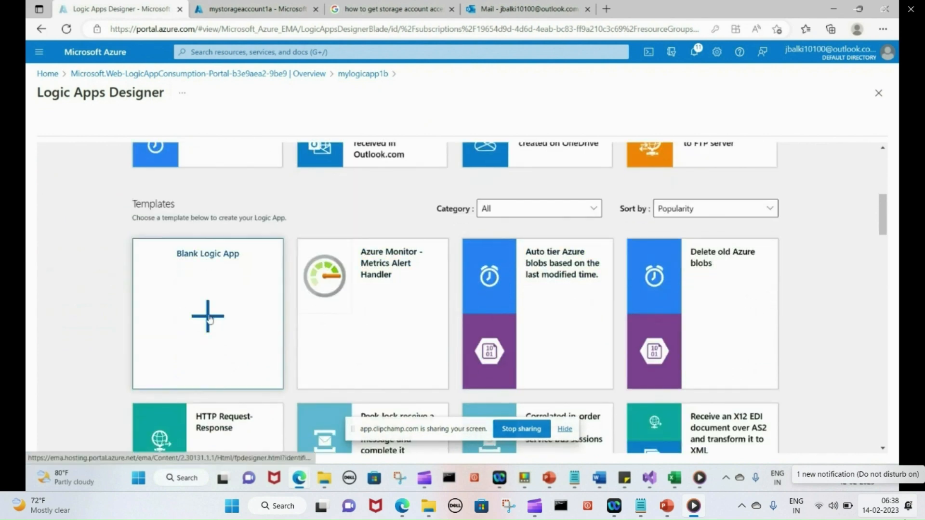
left_click(208, 318)
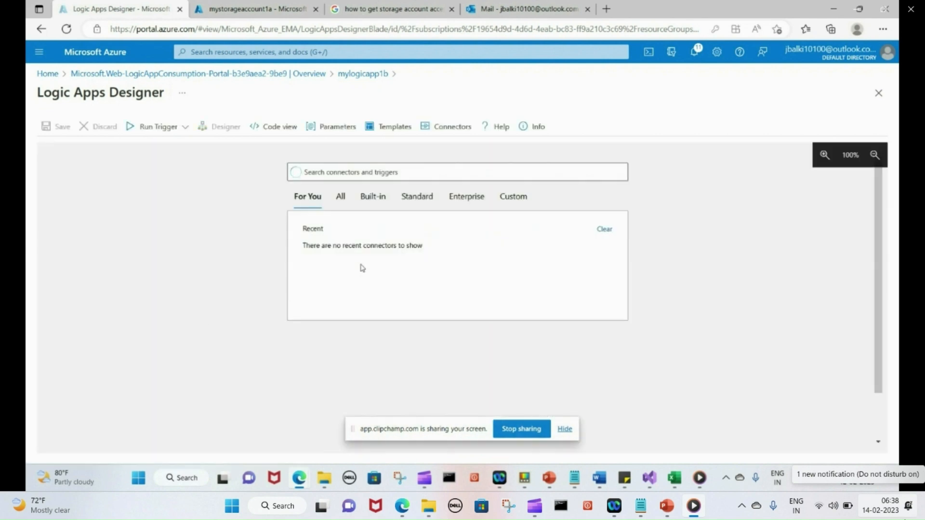
Search connectors for 'blob' and list the Azure Blob Storage triggers
left_click(328, 175)
type("blob")
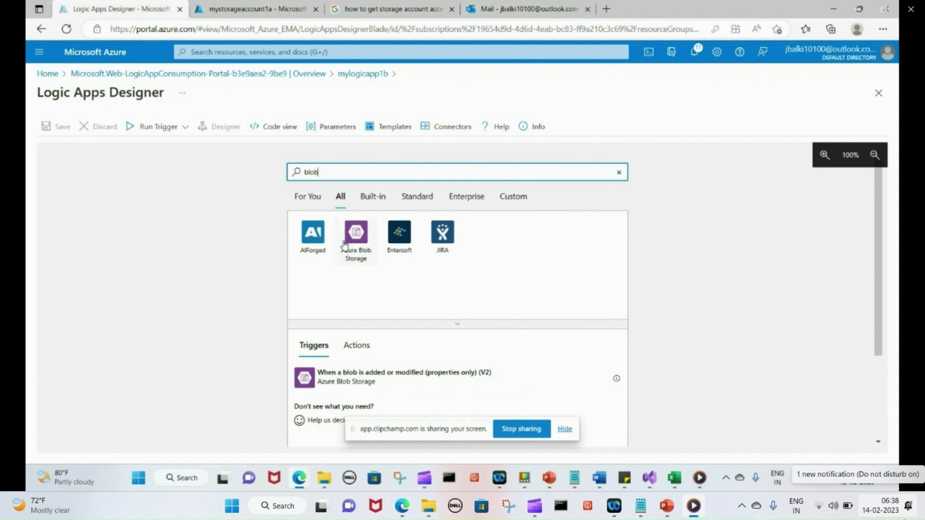
left_click(355, 254)
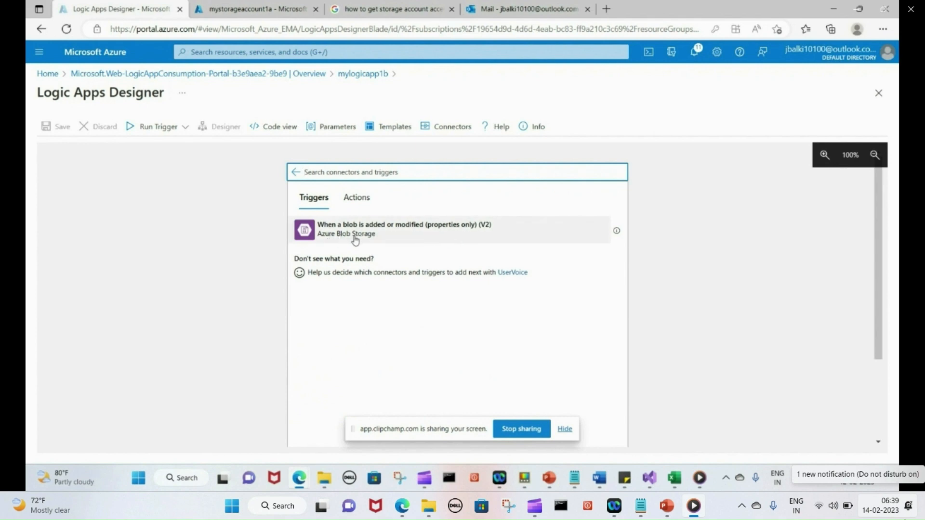
mouse_move(617, 232)
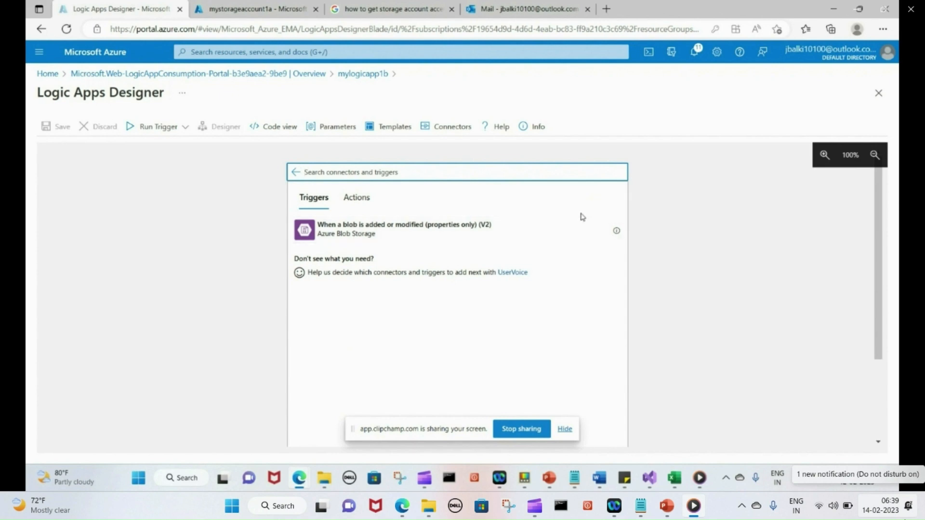
Add the 'When a blob is added or modified' trigger and paste the storage account name from notes
left_click(400, 238)
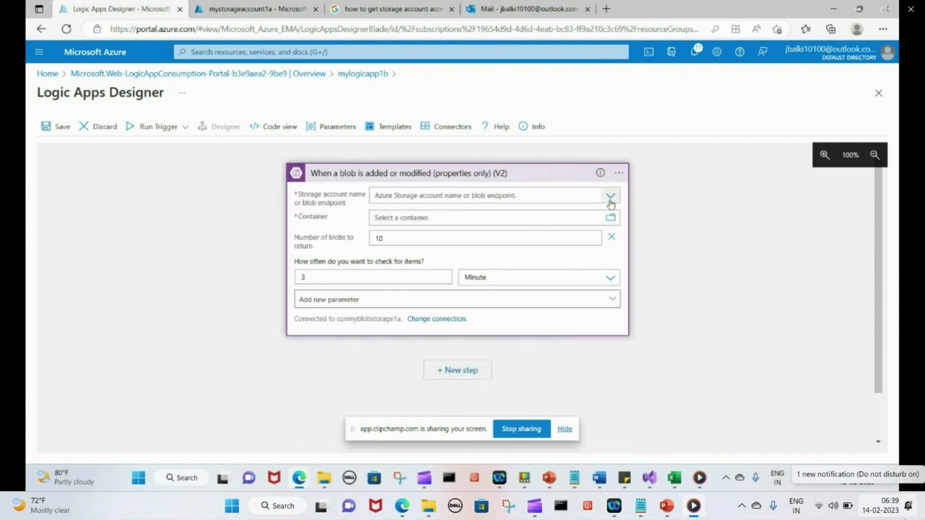
left_click(611, 197)
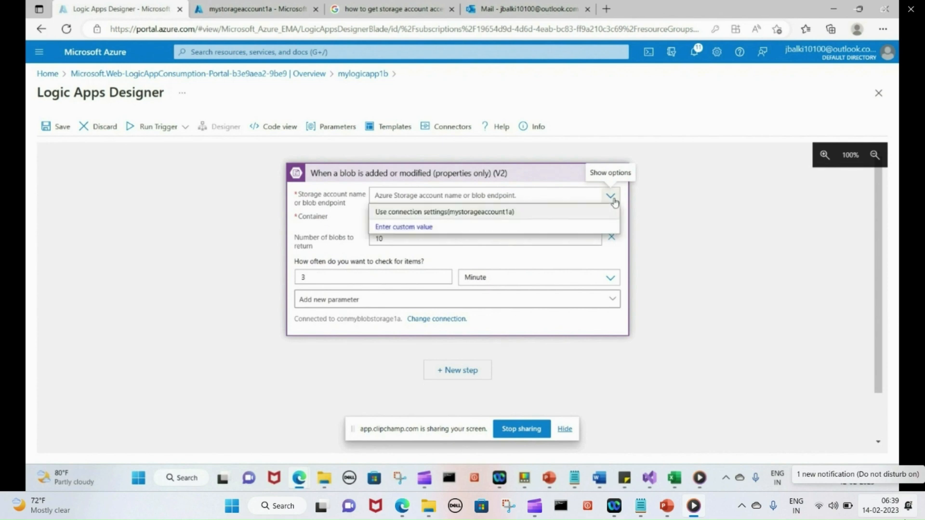
left_click(613, 200)
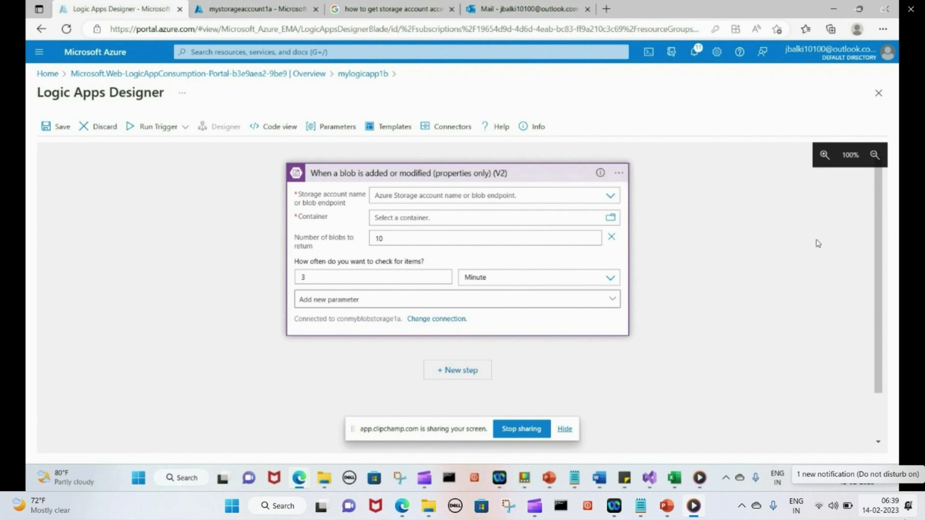
left_click(574, 479)
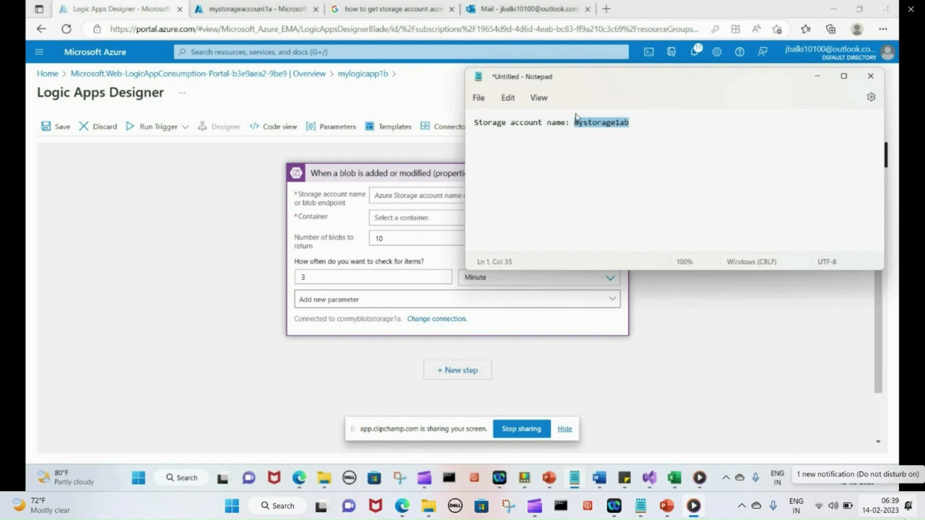
right_click(592, 124)
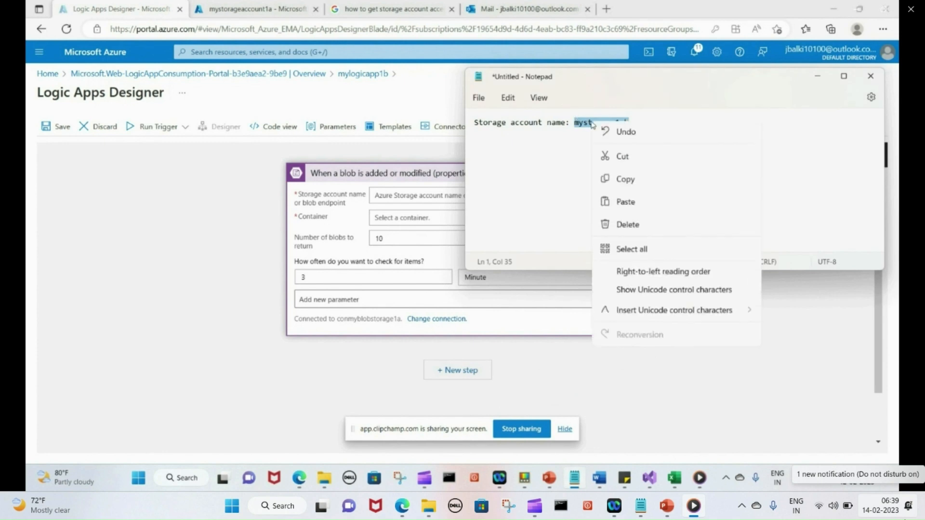
left_click(625, 182)
left_click(414, 196)
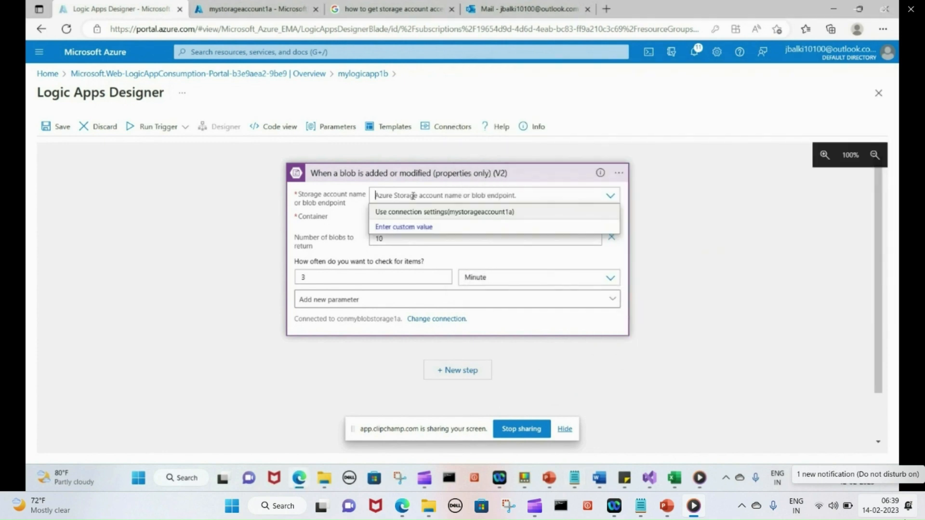
key("ctrl+v")
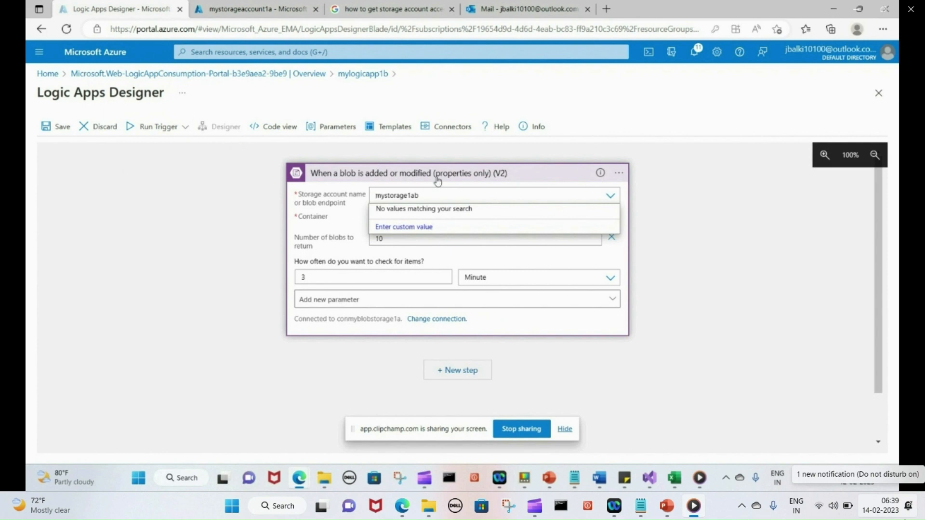
Set the trigger to storage account mystorageaccount1a and container mystoraagecontainer1
left_click(658, 193)
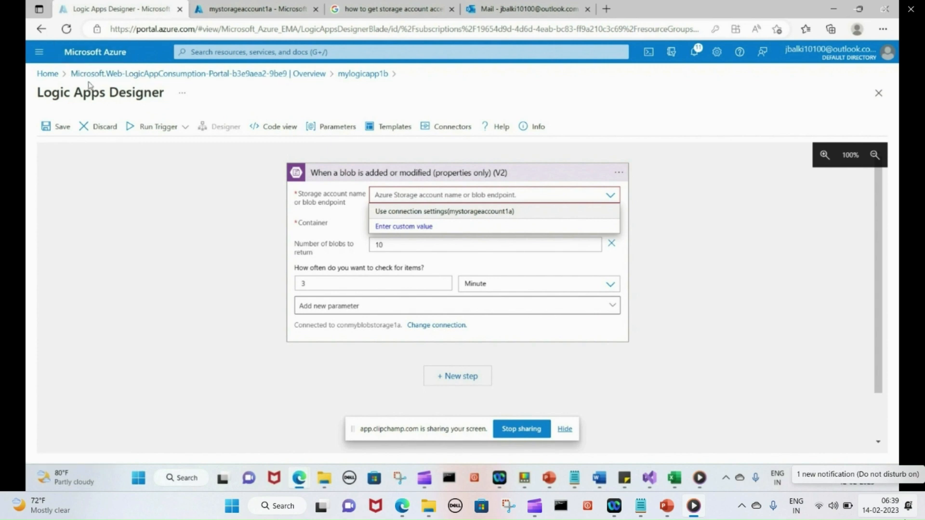
left_click(457, 211)
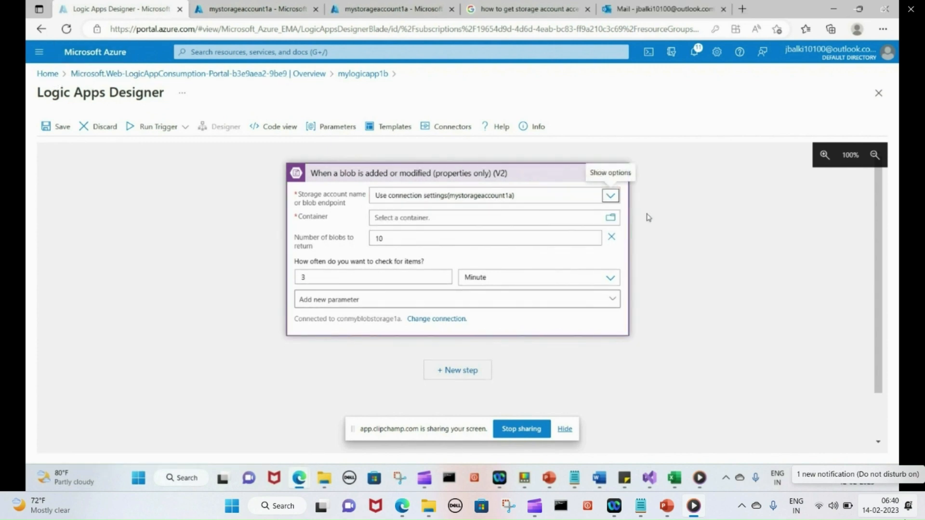
left_click(611, 219)
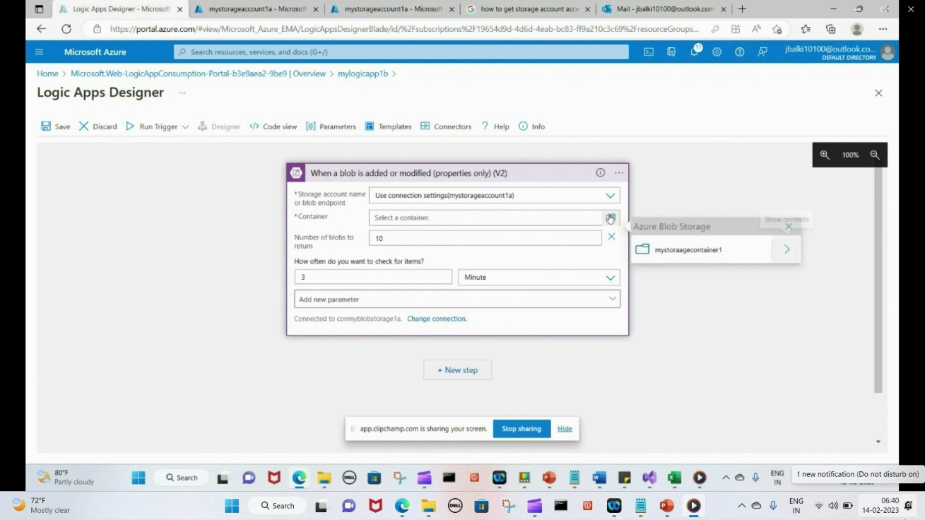
left_click(670, 256)
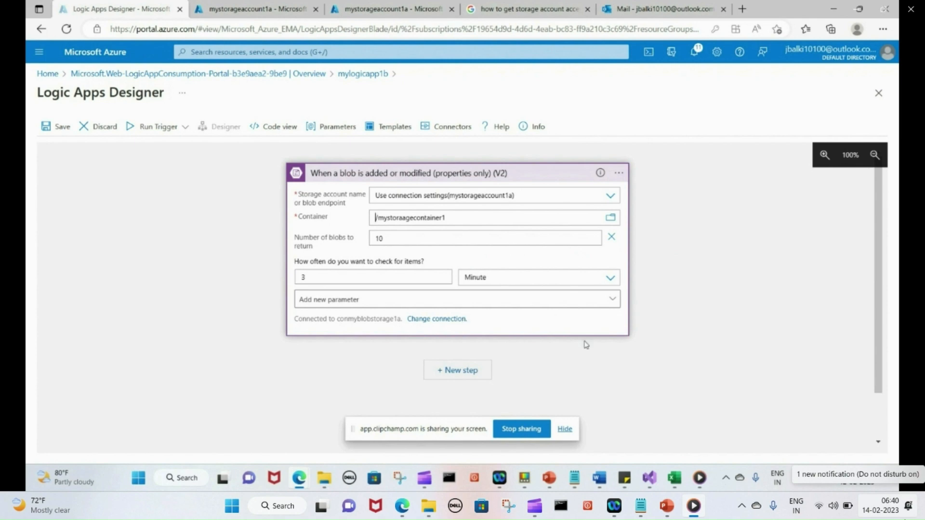
left_click(549, 367)
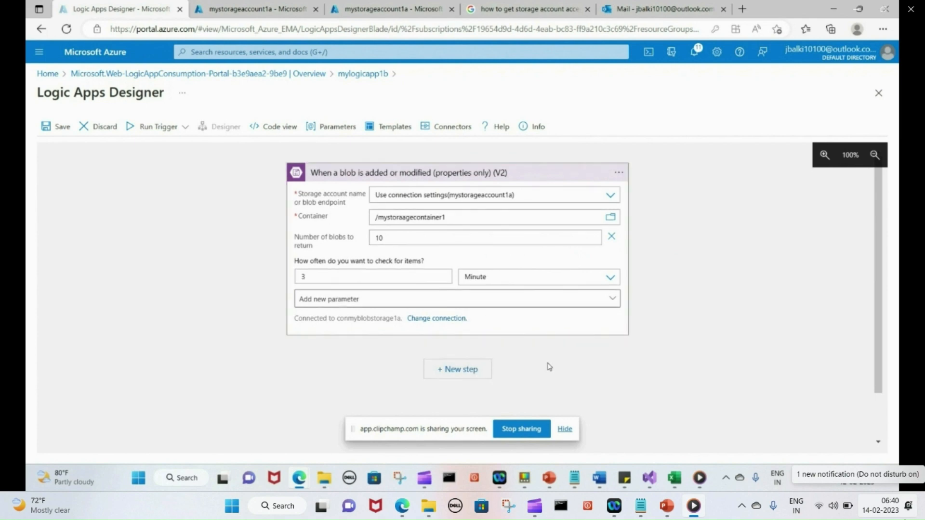
Add an Outlook.com 'Send an email (V2)' action as a new step after the trigger
left_click(470, 371)
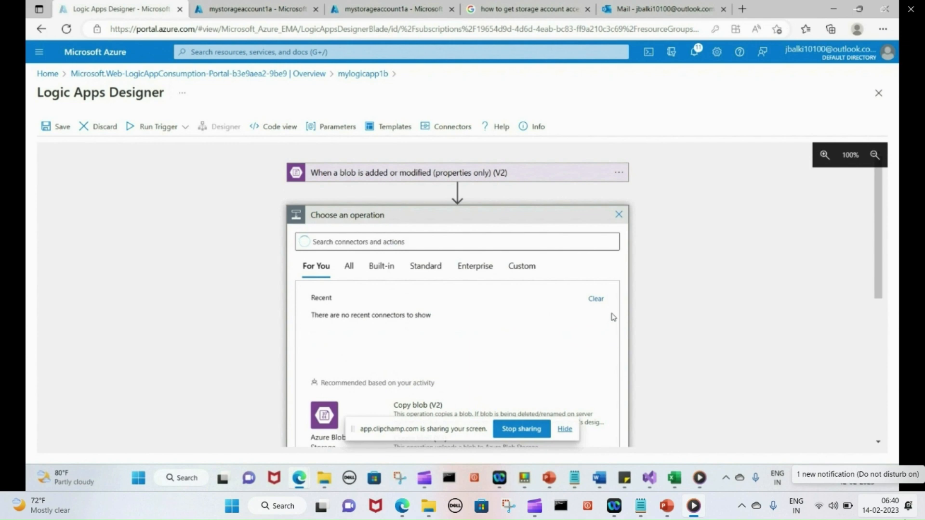
left_click(363, 243)
type("out")
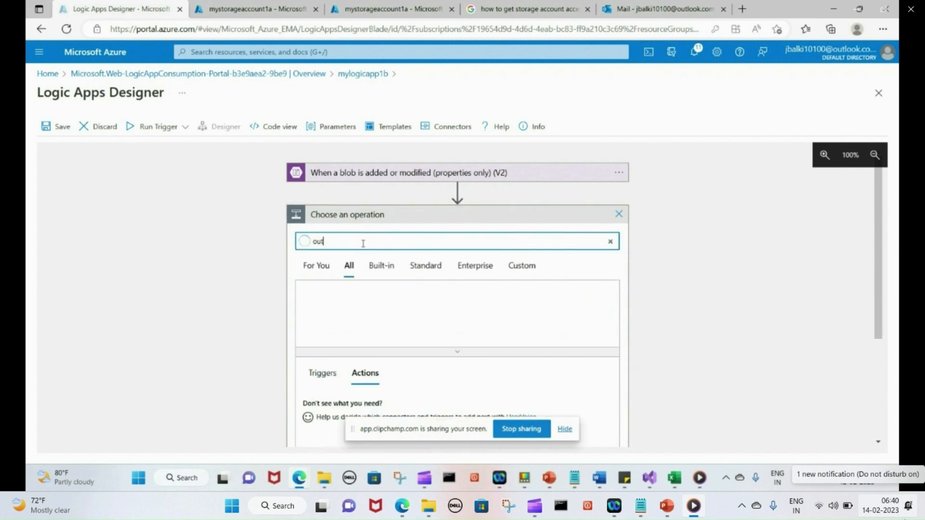
type("look")
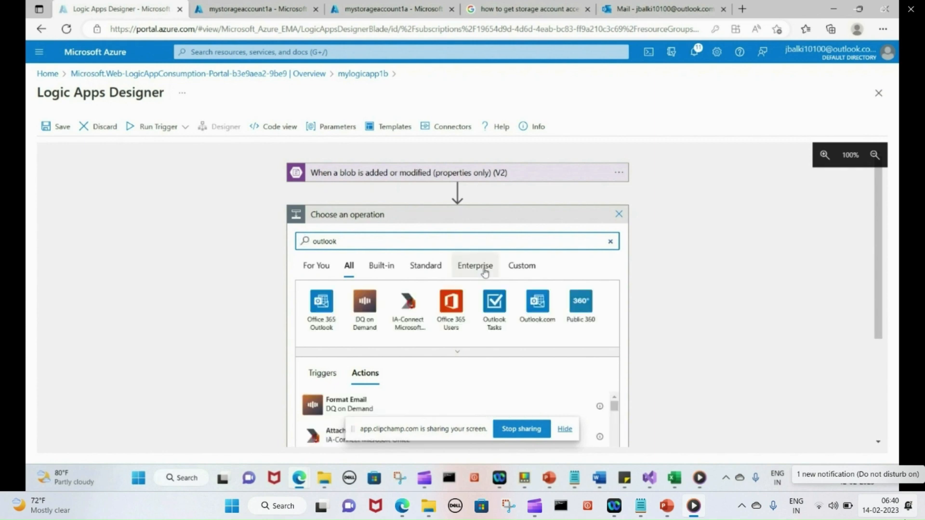
left_click(533, 308)
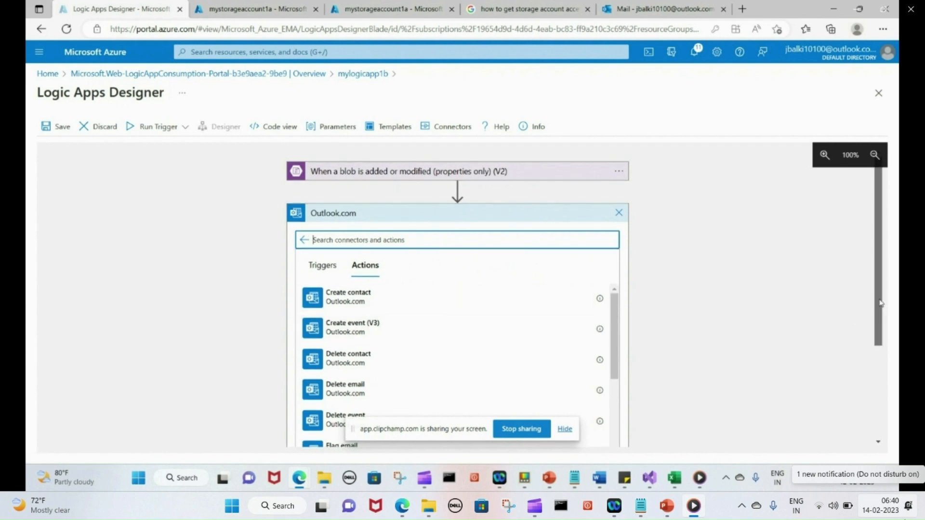
left_click_drag(882, 302, 885, 407)
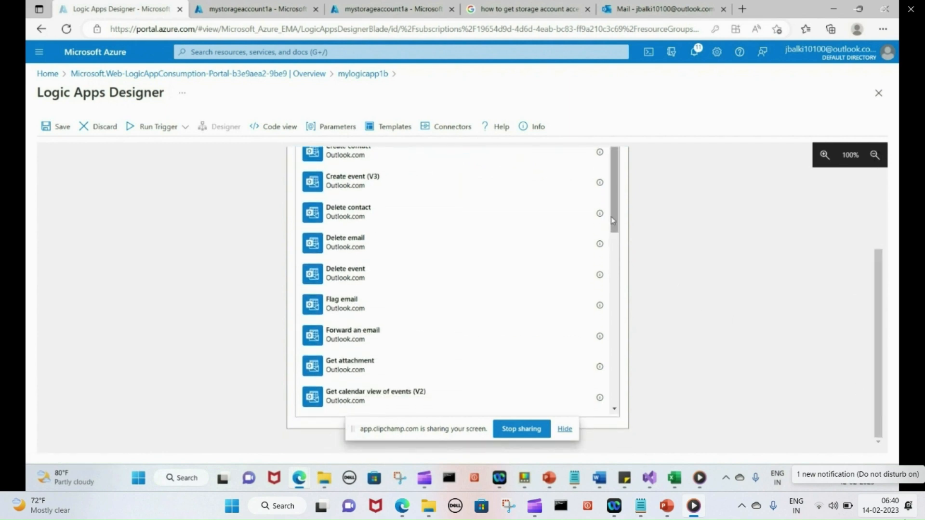
left_click_drag(612, 234, 608, 402)
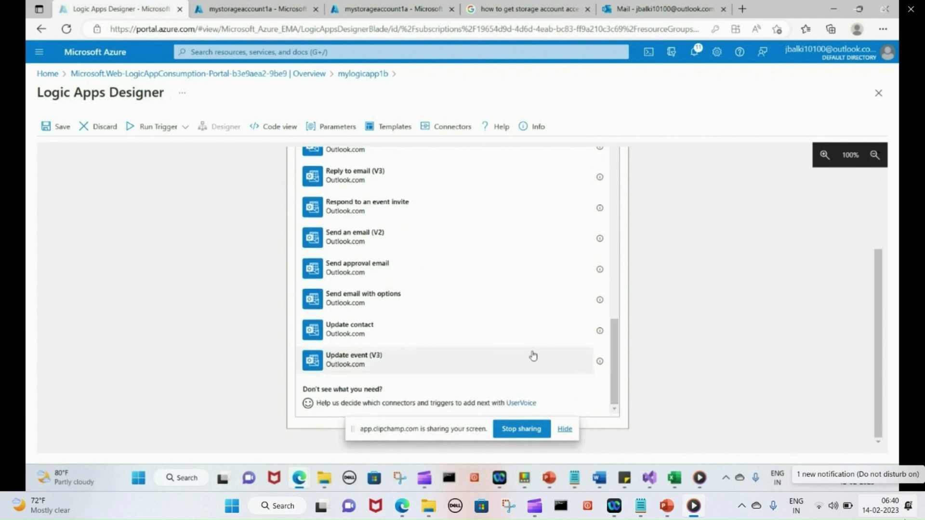
left_click(350, 245)
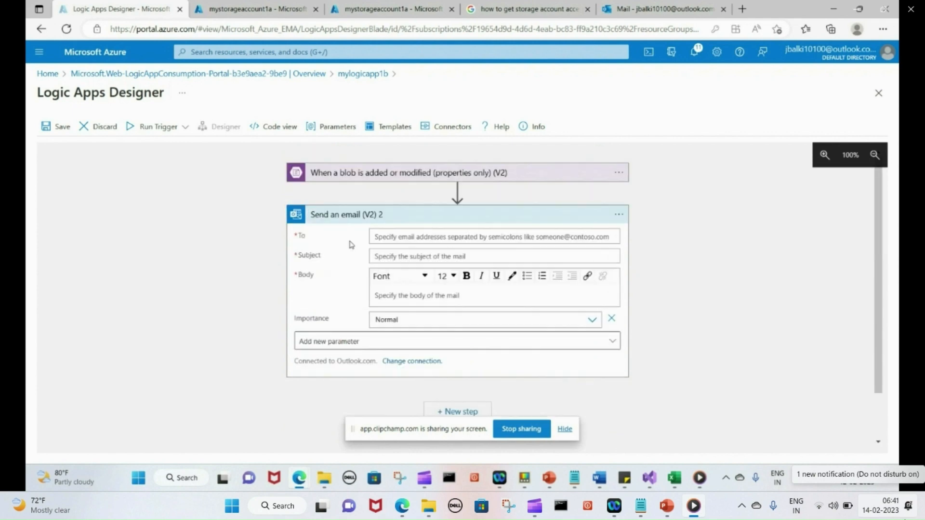
Address the email to your Outlook.com address with subject 'New Item added or Existing item modified in your blob storage'
left_click(406, 238)
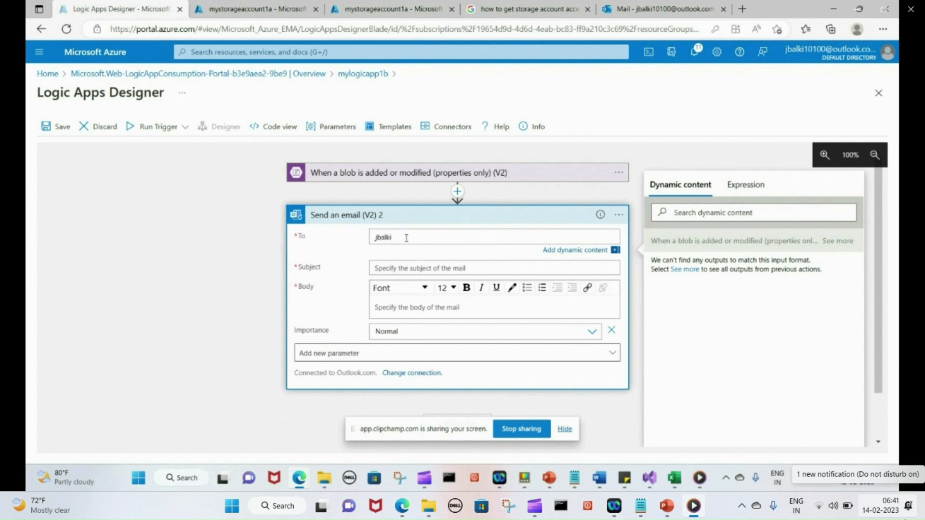
left_click(378, 268)
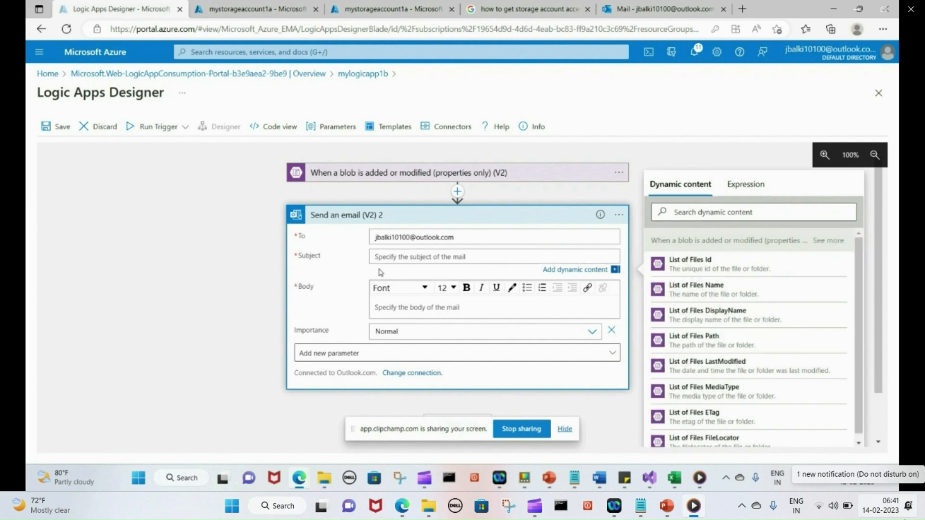
type("New Item added or Existing item modif")
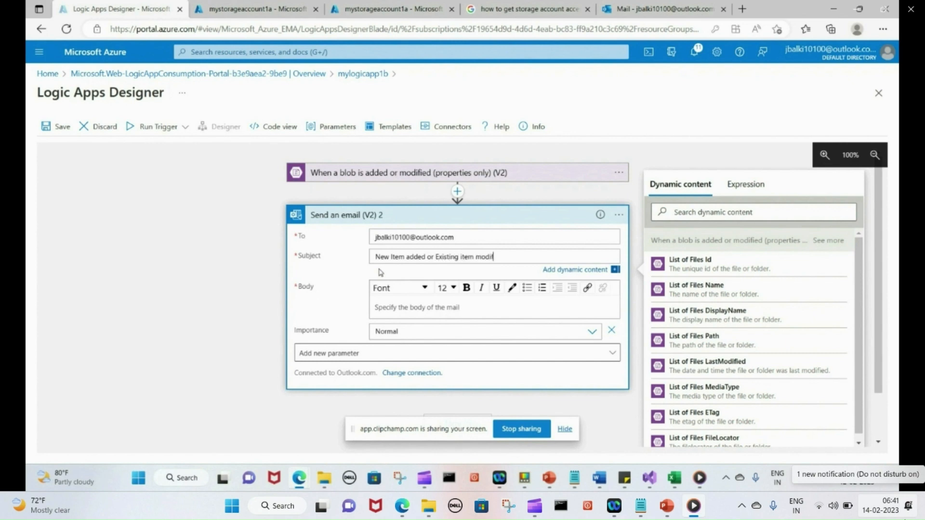
type("ied in your blob storage")
Write the body 'Hi, Please note that a new item is added or existing item is modified…', signed 'regards,'
left_click(384, 309)
type("Hi")
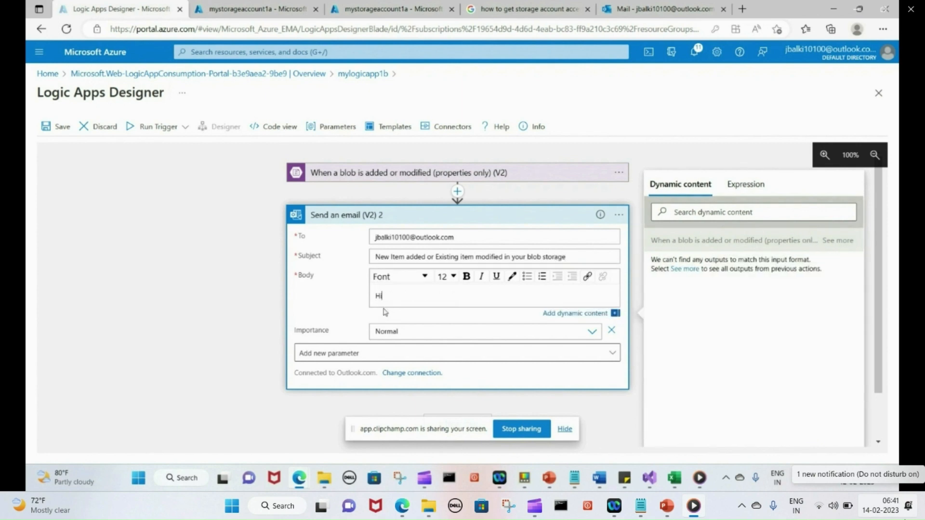
type(",")
key("Return")
type("Pl")
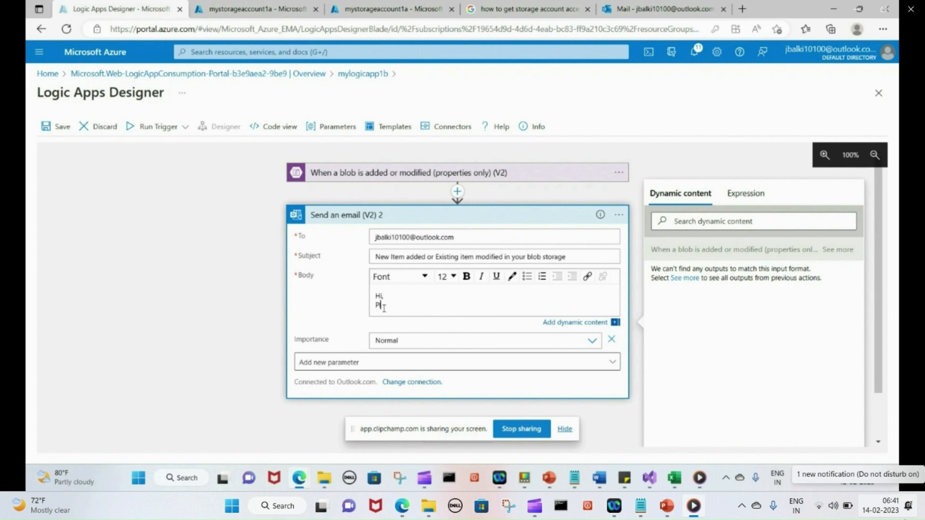
type("ease note that a new item is added or exis")
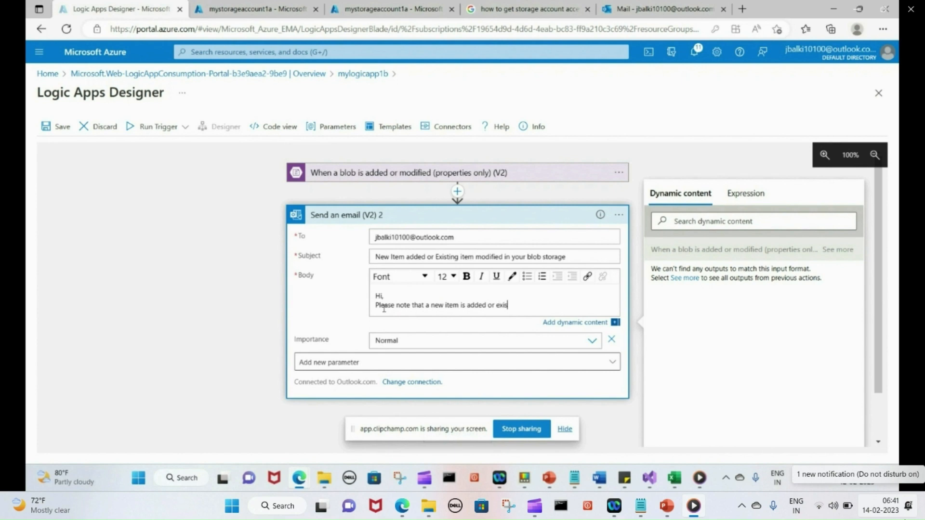
type("ting item is modified in your blo")
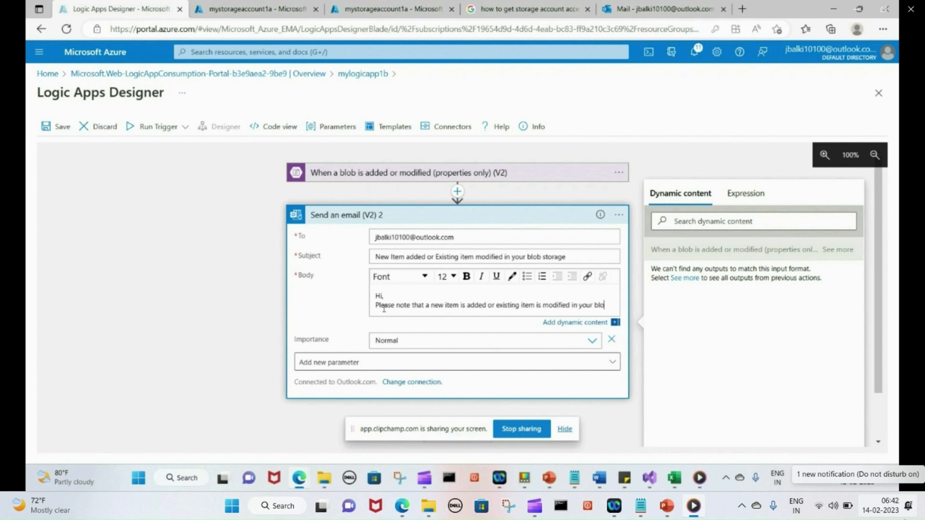
type("b storage")
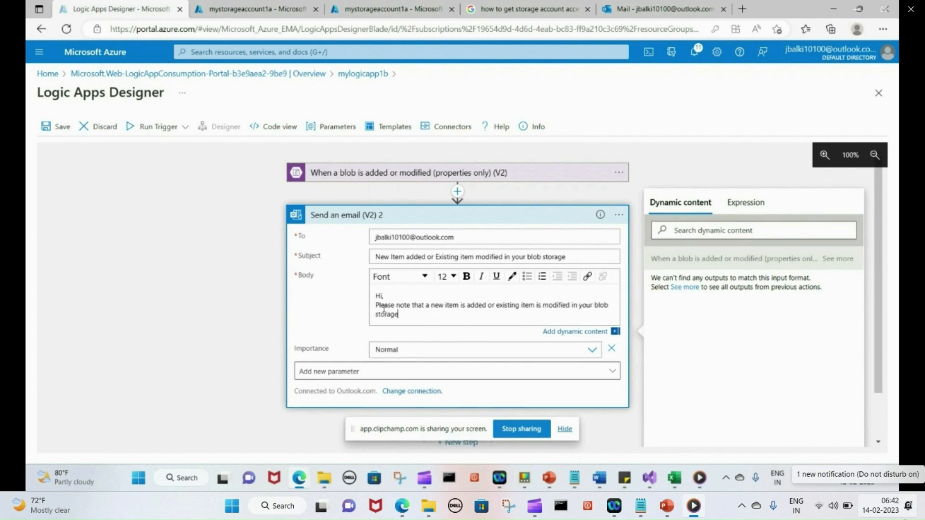
type(".")
key("Return")
key("Return")
type("reg")
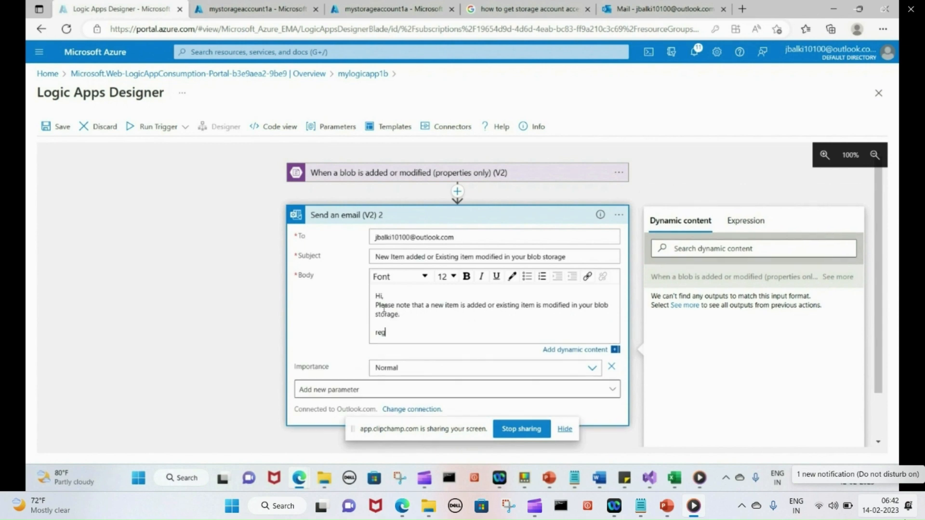
type("ards,")
key("Return")
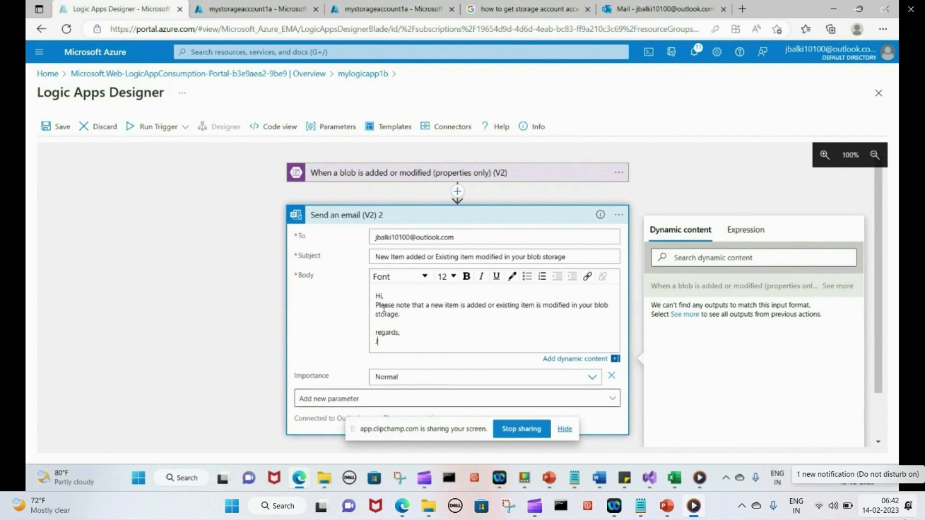
left_click(236, 384)
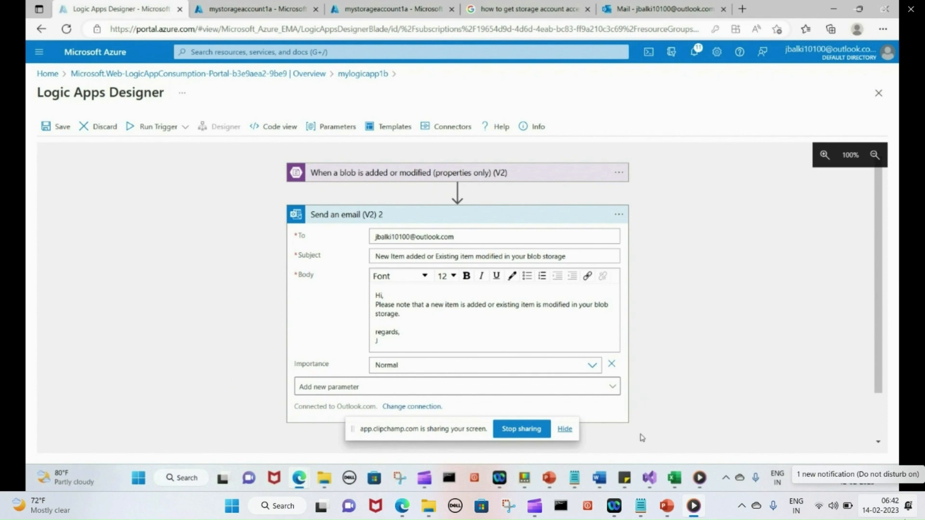
Save mylogicapp1b and run its trigger to check for new blobs
left_click_drag(462, 431, 188, 316)
left_click(318, 432)
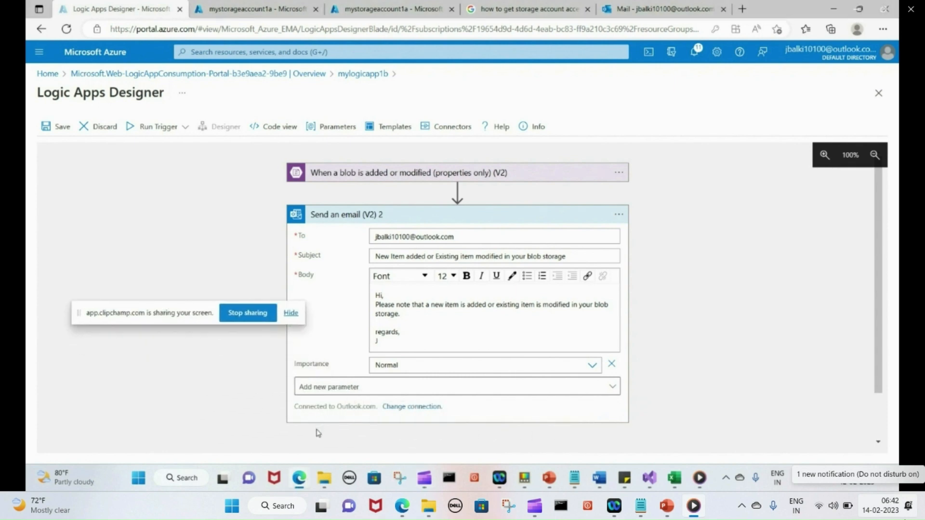
left_click(67, 126)
left_click(148, 131)
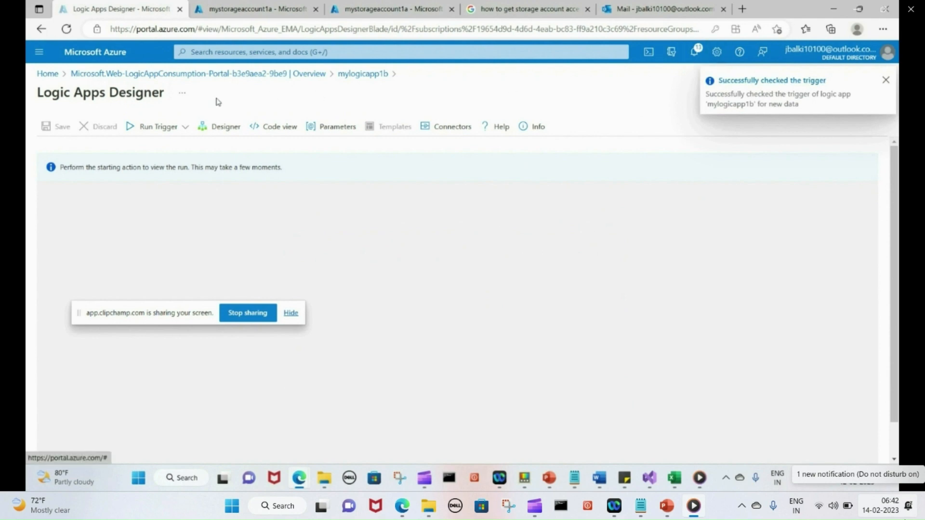
From Home, open mystorageaccount1a's Containers and view mystoraagecontainer1's blobs
left_click(46, 77)
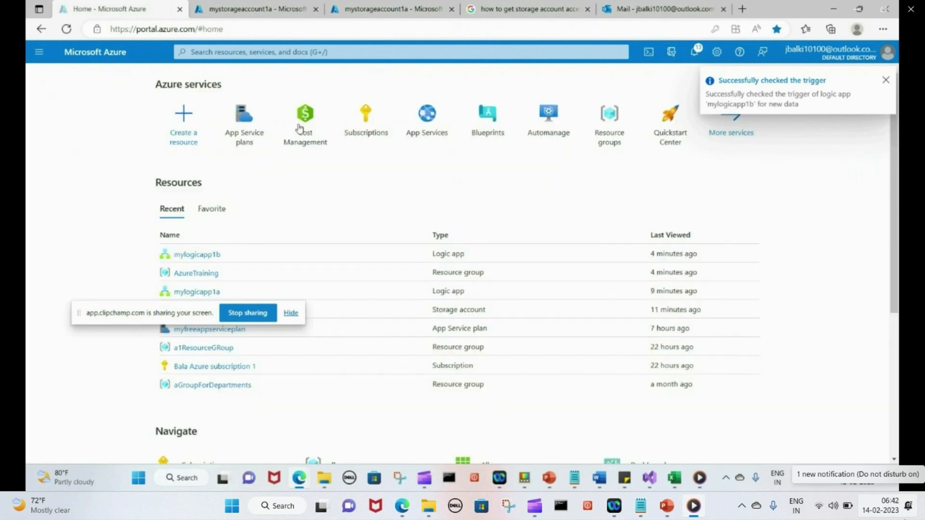
mouse_move(463, 153)
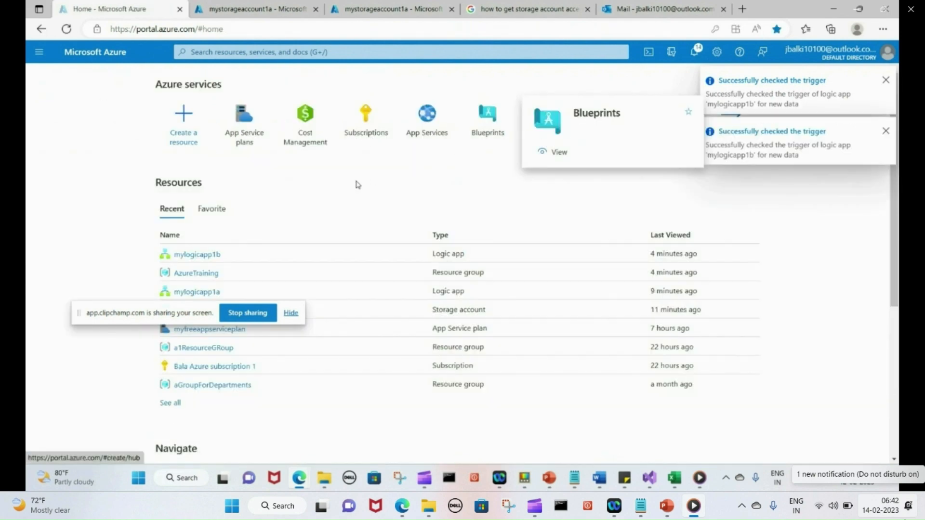
left_click_drag(195, 313, 384, 424)
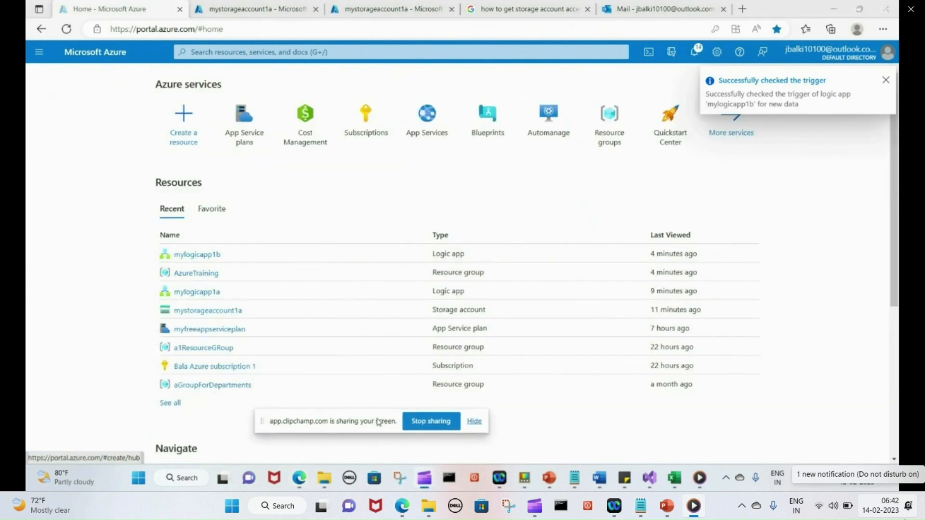
left_click(220, 315)
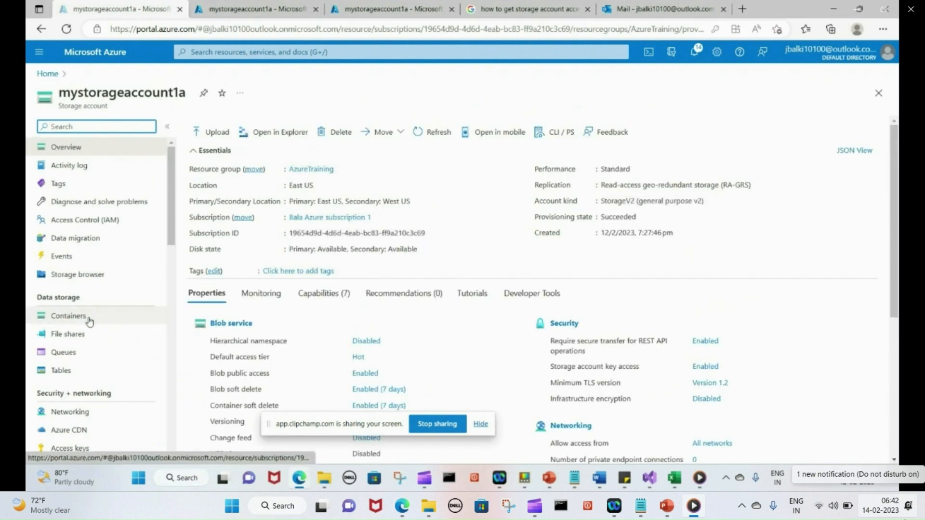
left_click(89, 319)
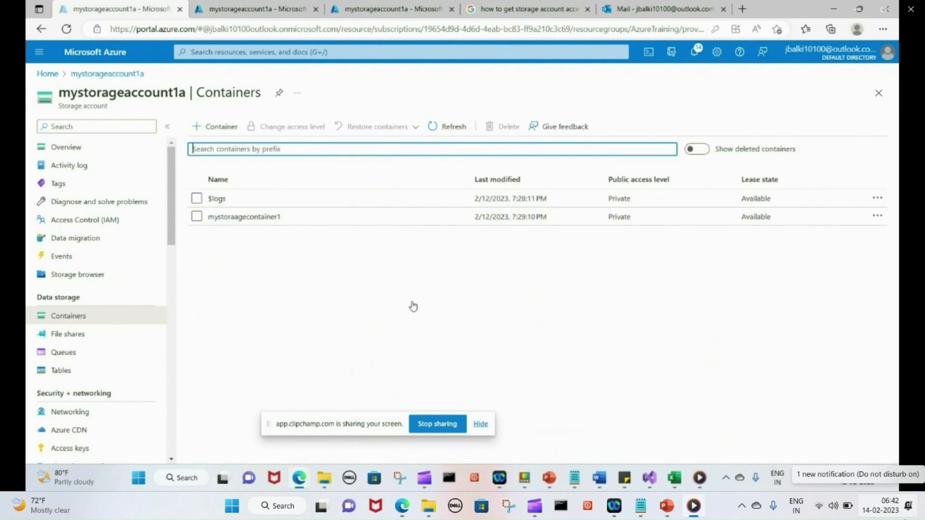
left_click(242, 218)
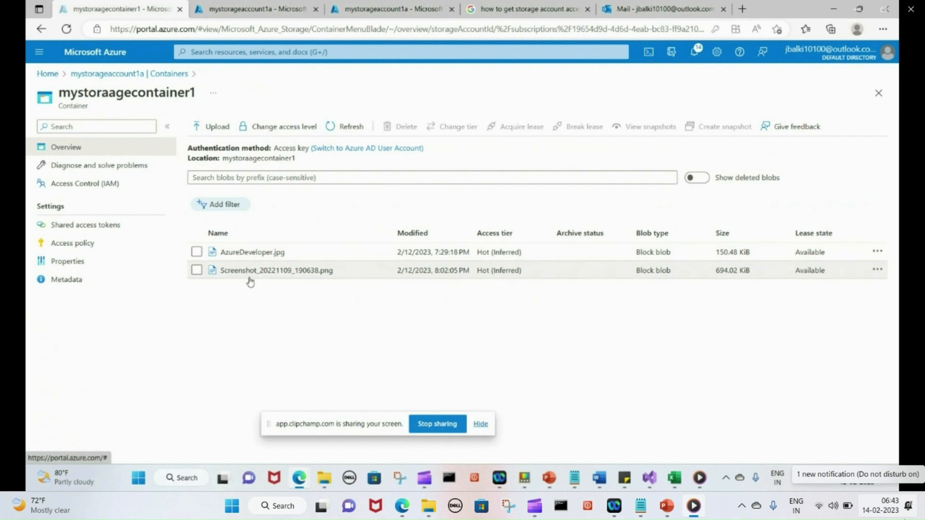
Upload Screenshot_20221109_191758.png to mystoraagecontainer1 with overwrite enabled, making it the third blob
left_click(220, 128)
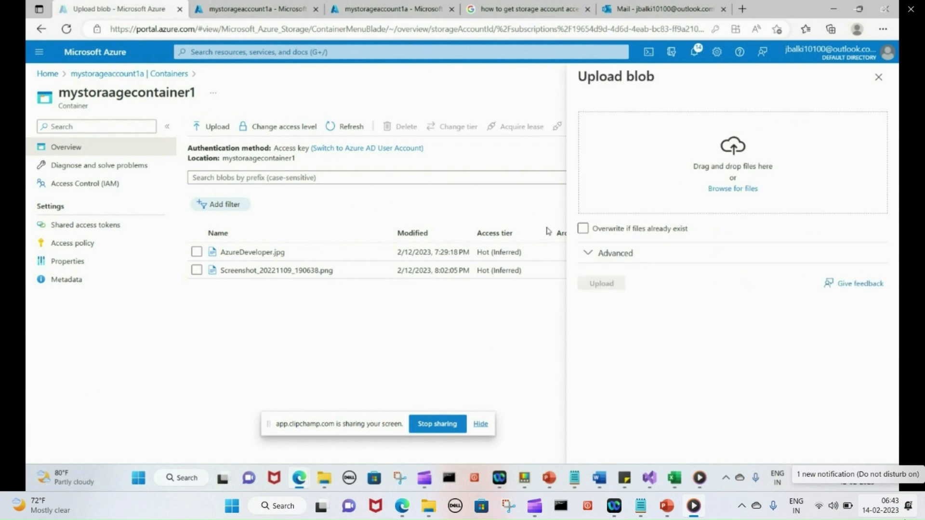
mouse_move(332, 481)
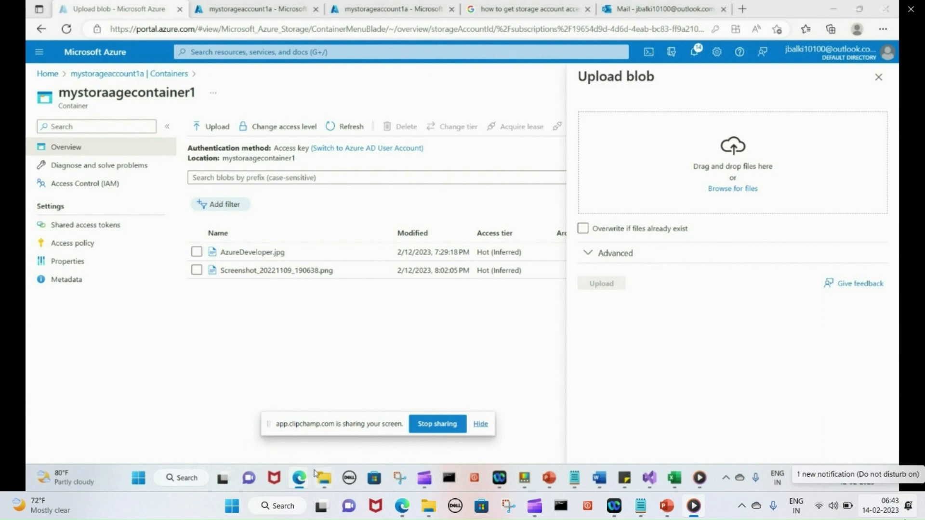
left_click(273, 439)
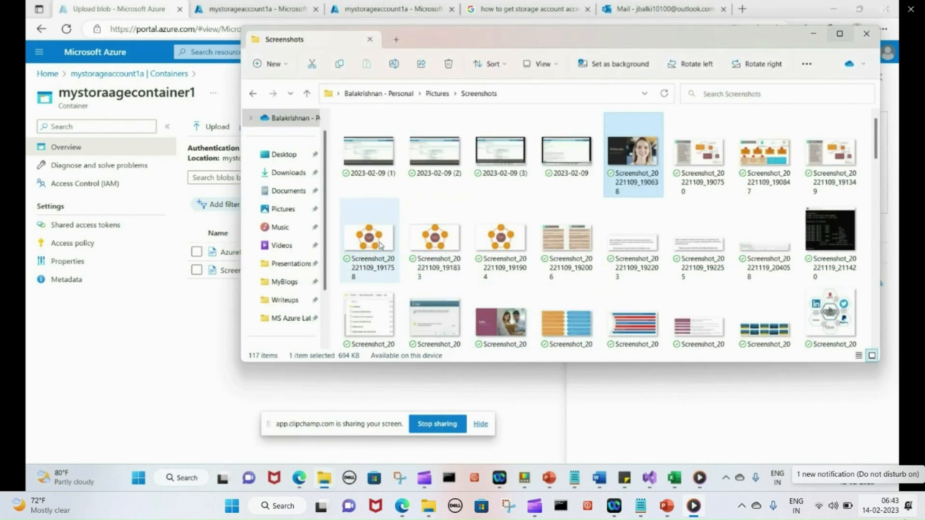
left_click_drag(381, 246, 730, 199)
key("alt+Tab")
key("alt+Tab")
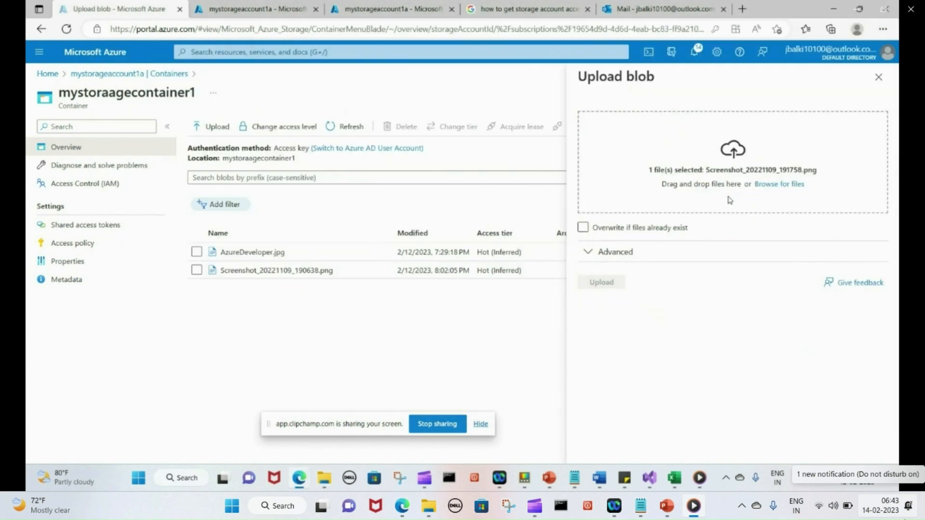
left_click(583, 227)
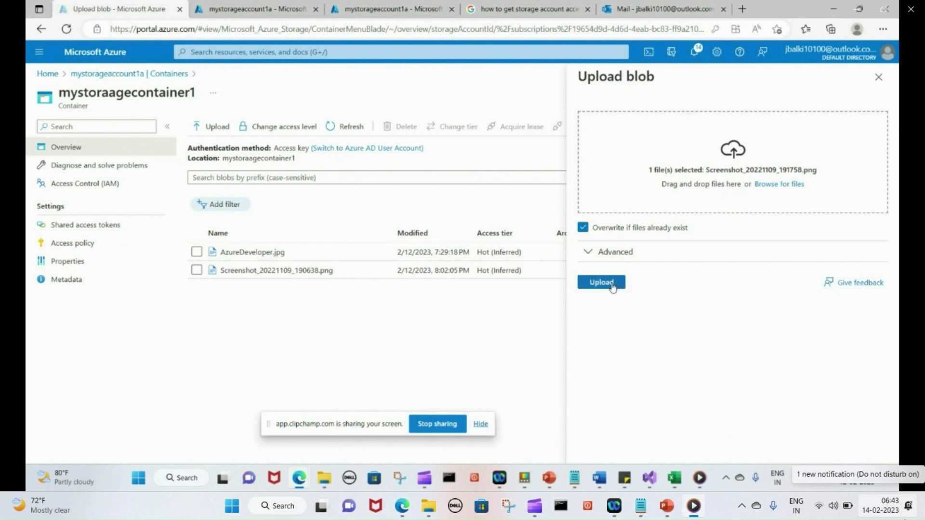
left_click(612, 286)
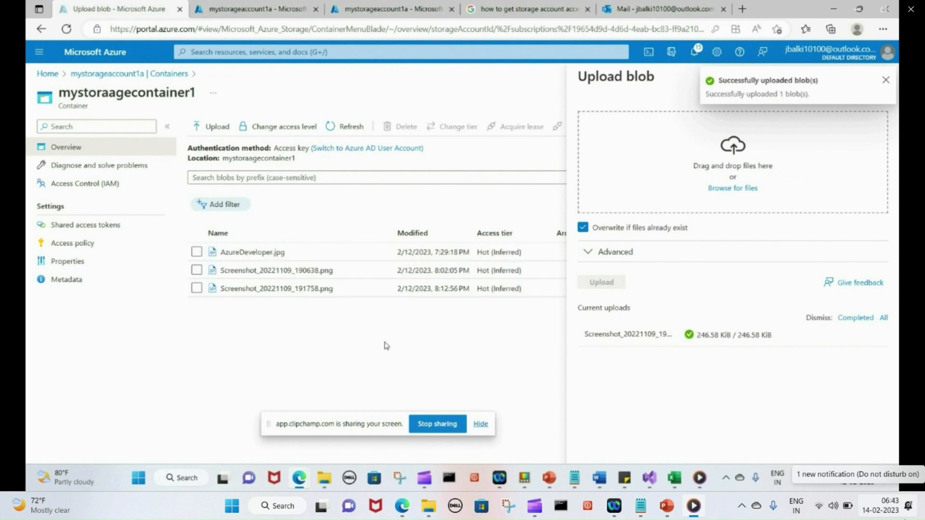
left_click(886, 81)
left_click(878, 77)
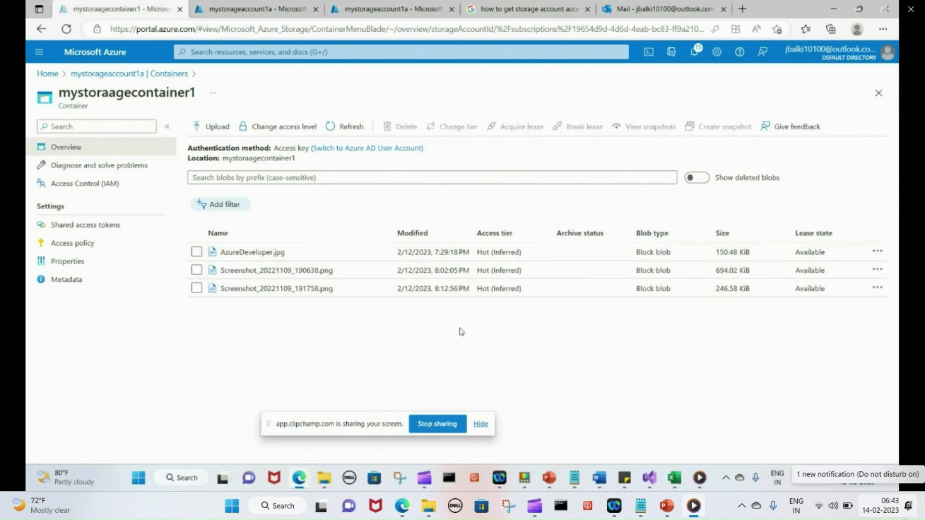
From the Home page's recent resources, enable the mylogicapp1b logic app and confirm
left_click(50, 75)
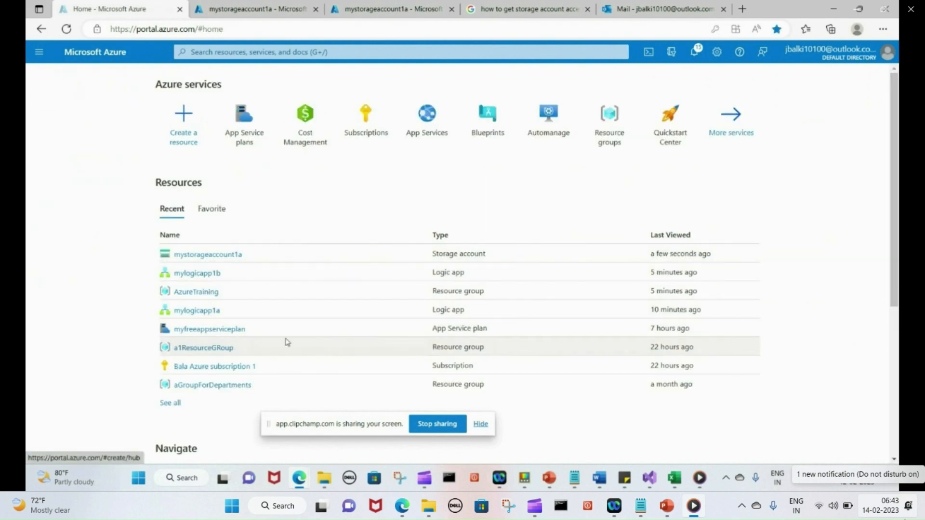
mouse_move(196, 274)
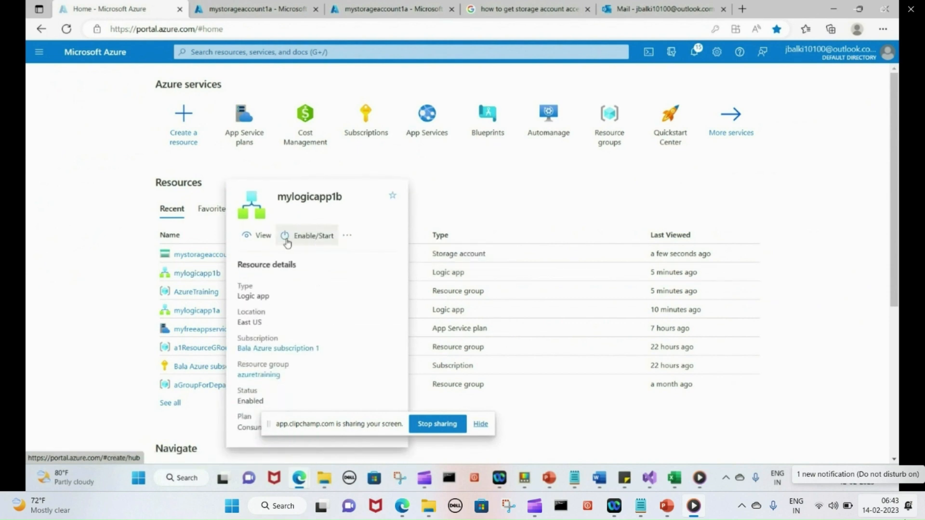
left_click(288, 237)
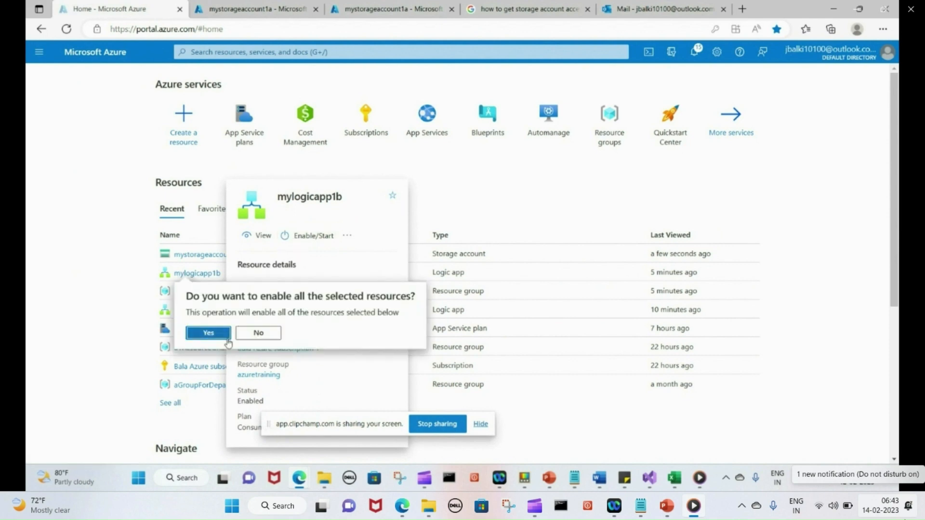
left_click(209, 334)
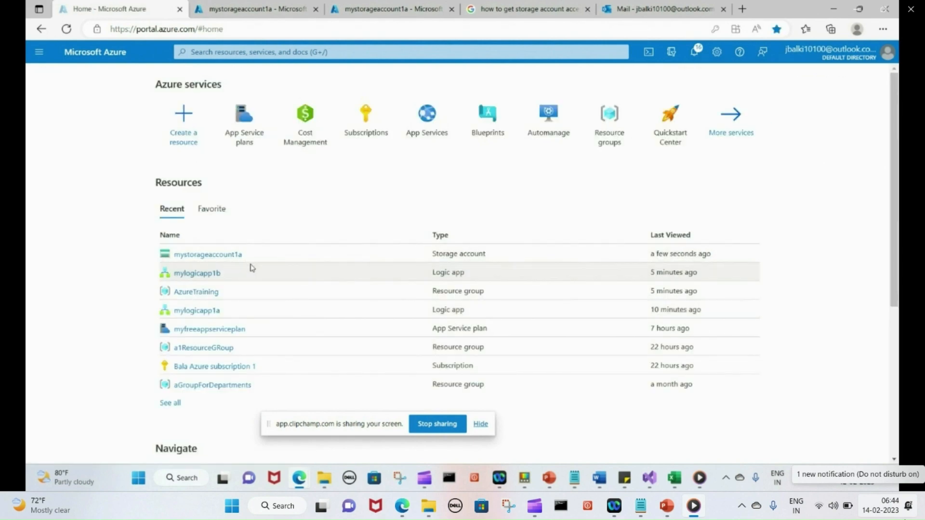
Run mylogicapp1b's trigger now, check its trigger history shows Succeeded, and return Home
left_click(207, 274)
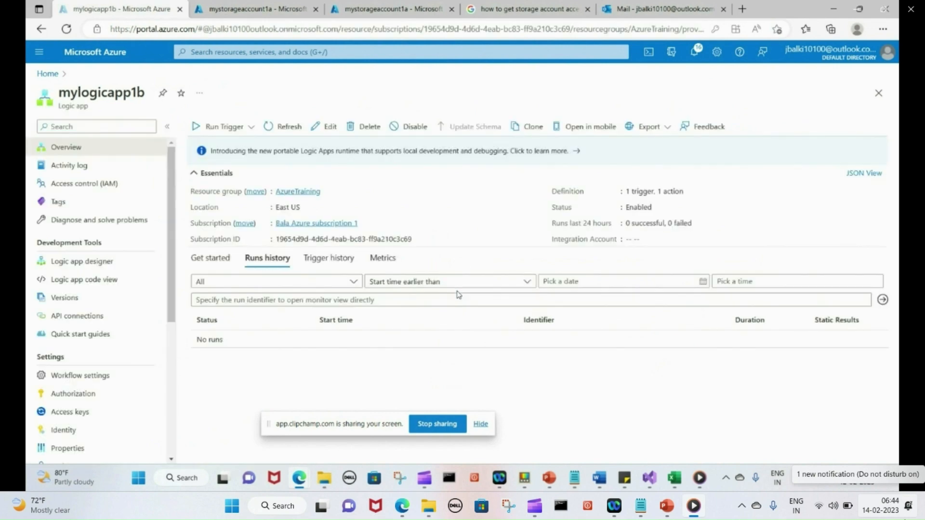
left_click(251, 126)
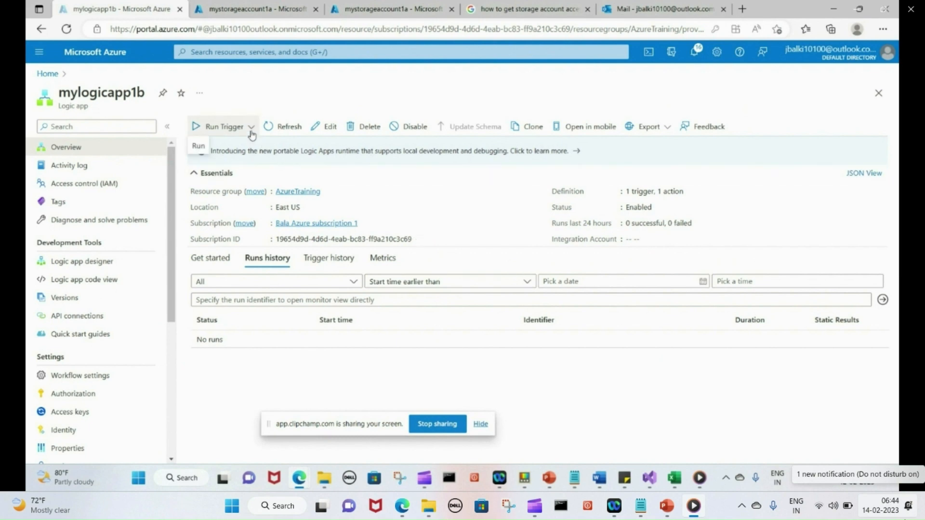
left_click(198, 148)
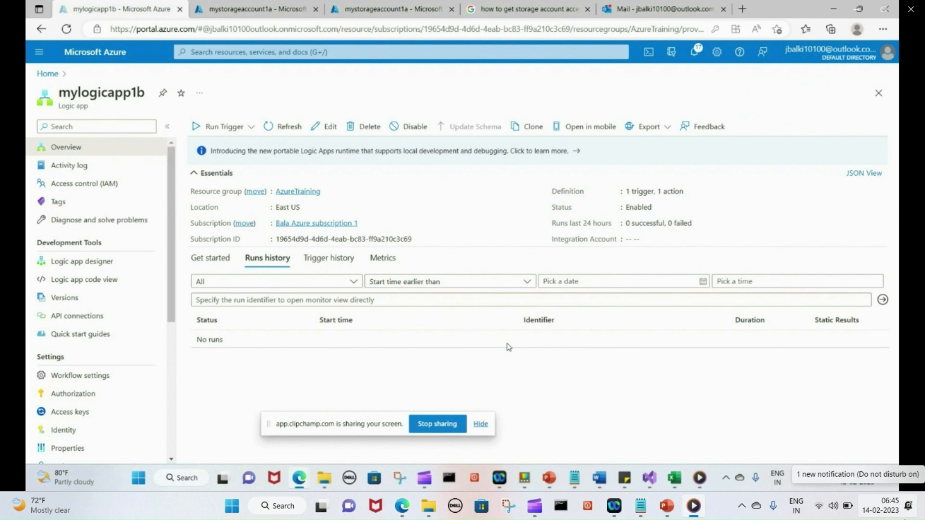
left_click(334, 264)
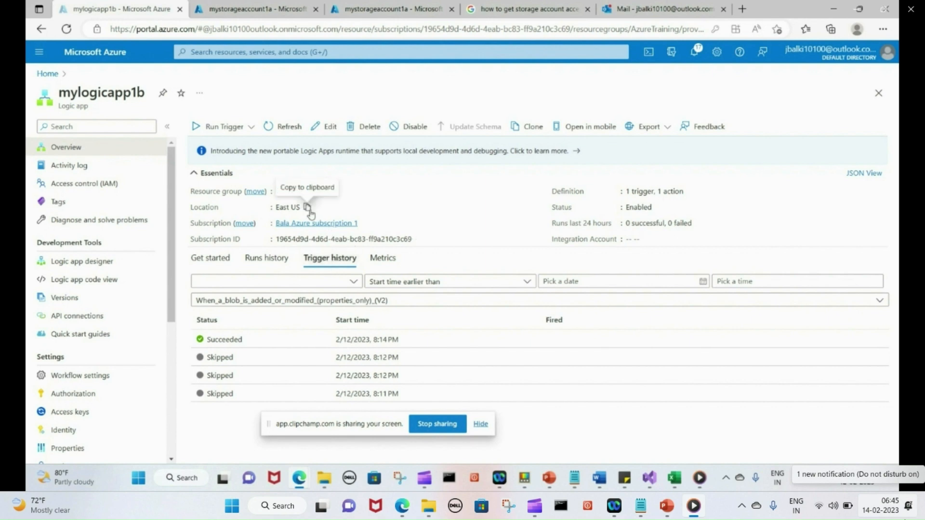
left_click(47, 74)
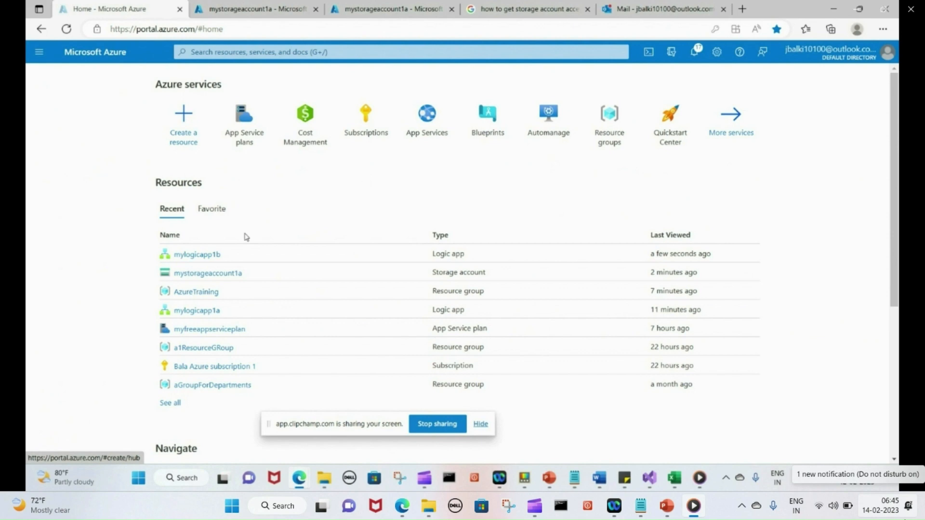
Refresh the Outlook.com inbox and open the 8:14 PM blob-storage notification email
left_click(198, 254)
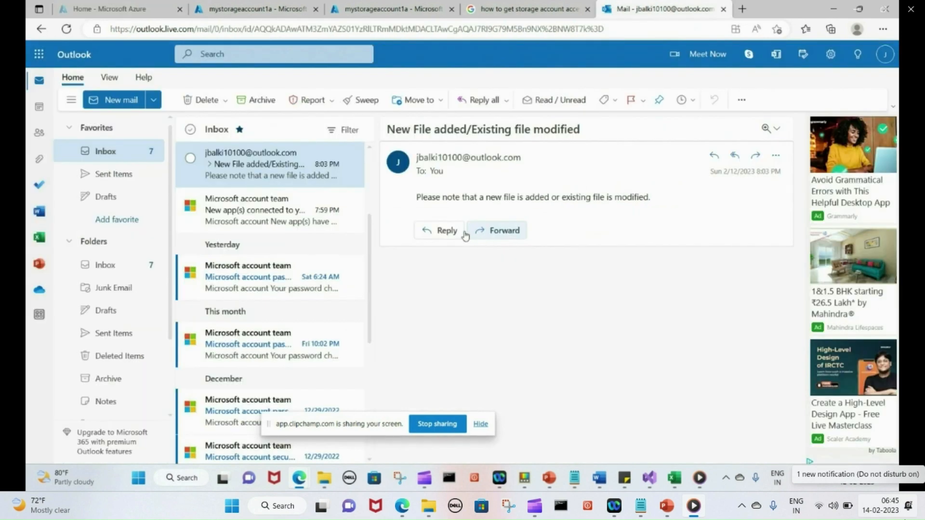
left_click(105, 266)
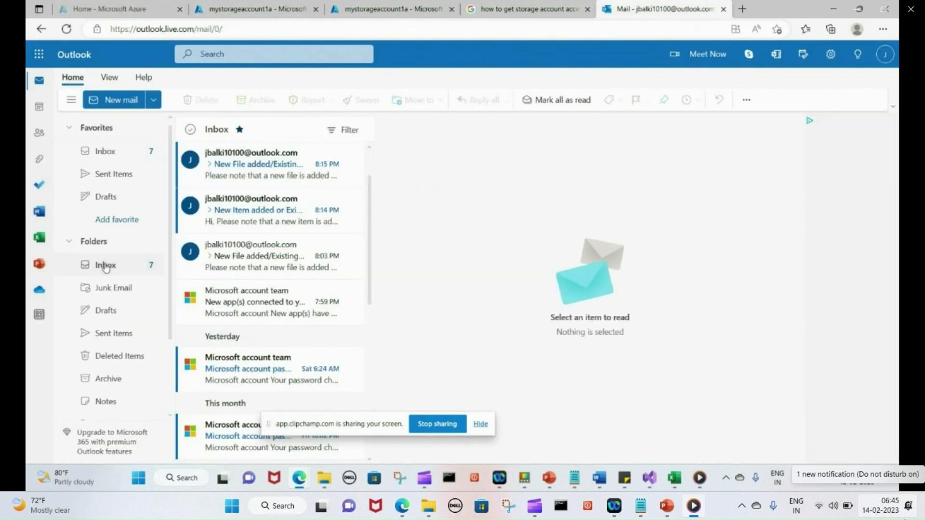
left_click(105, 265)
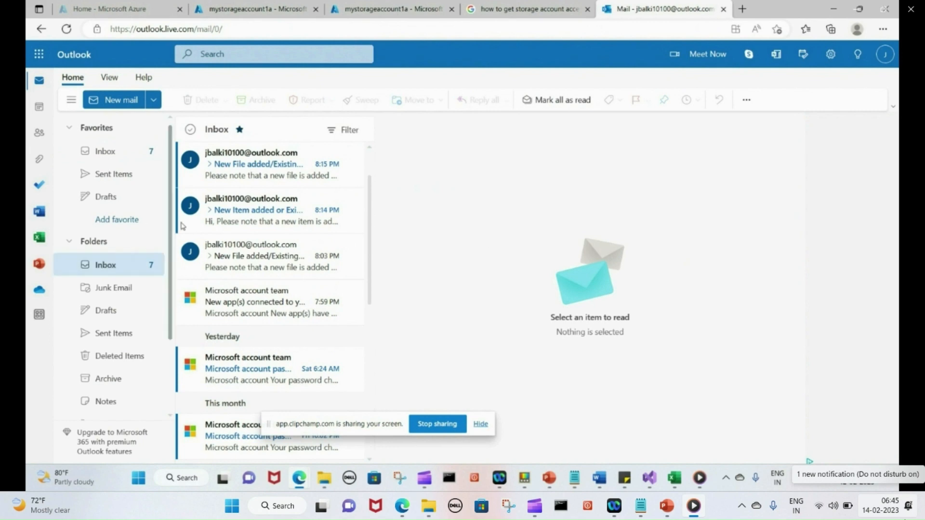
left_click(244, 176)
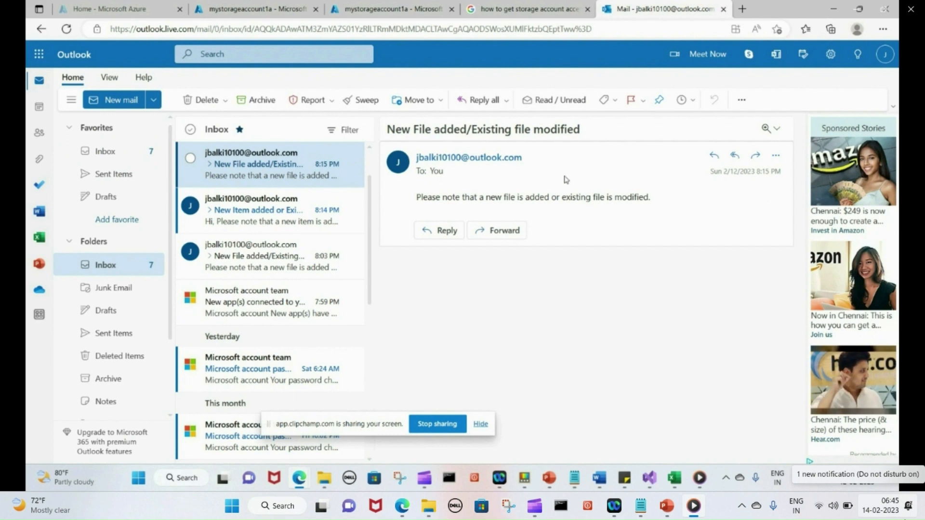
left_click(276, 217)
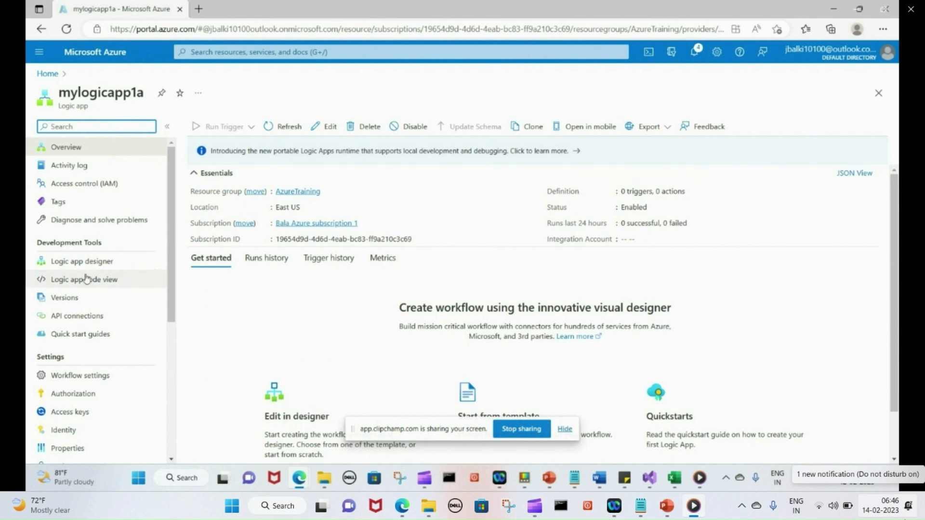
Start a Blank Logic App in mylogicapp1a with the Azure Blob Storage 'When a blob is added or modified' trigger
left_click(96, 261)
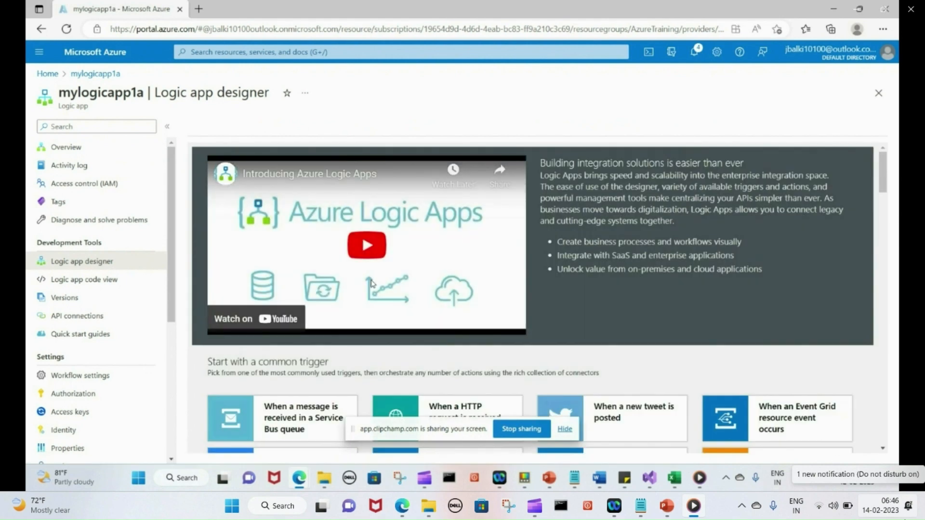
scroll(371, 283, "down", 5)
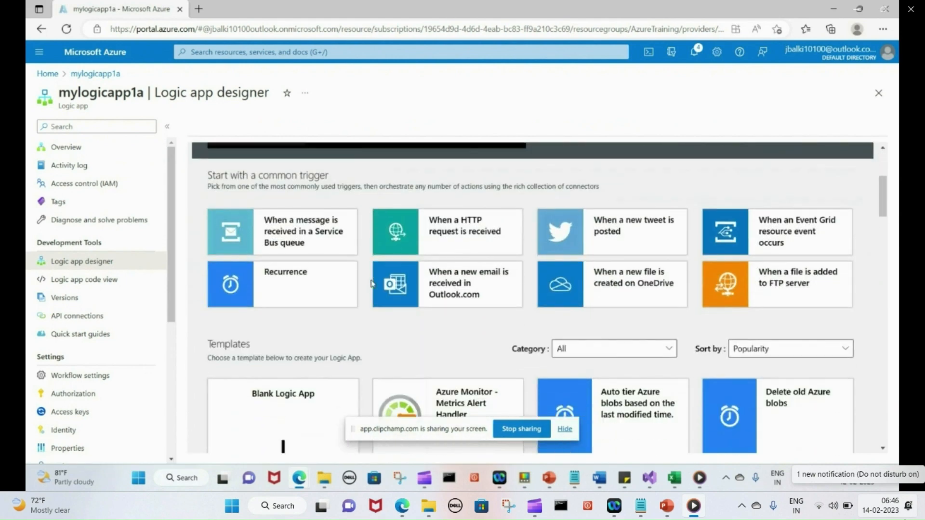
left_click(281, 412)
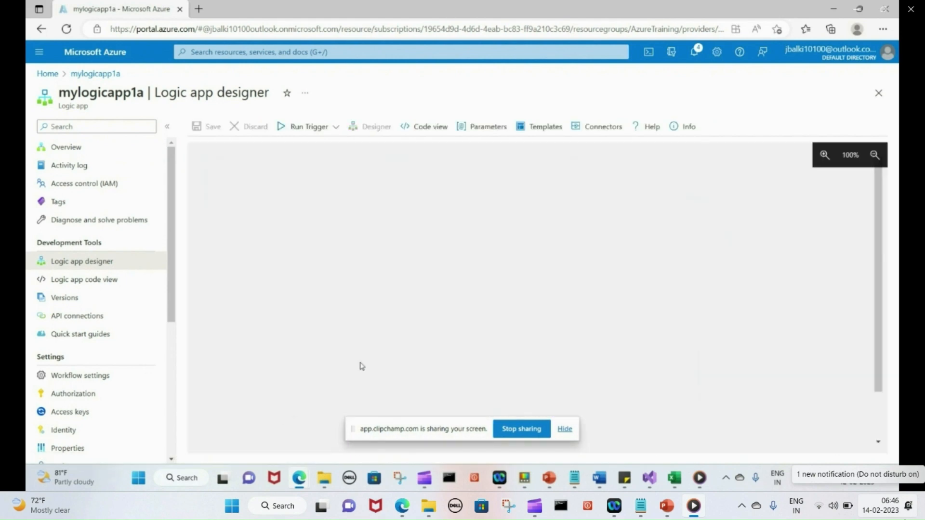
left_click(409, 174)
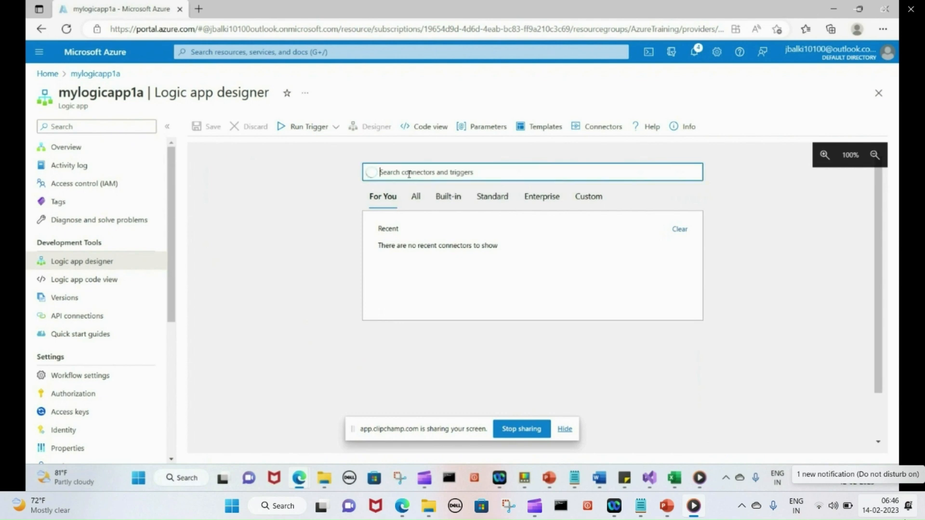
type("blob")
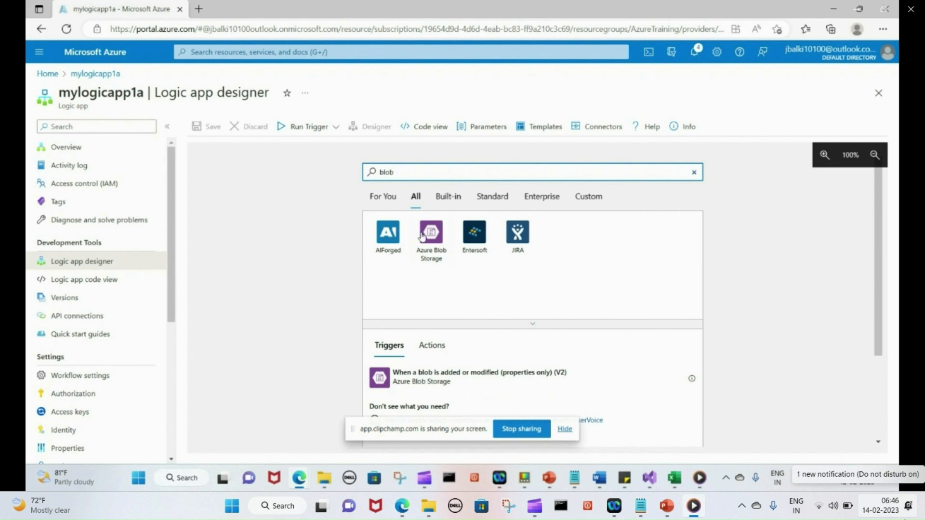
left_click(432, 243)
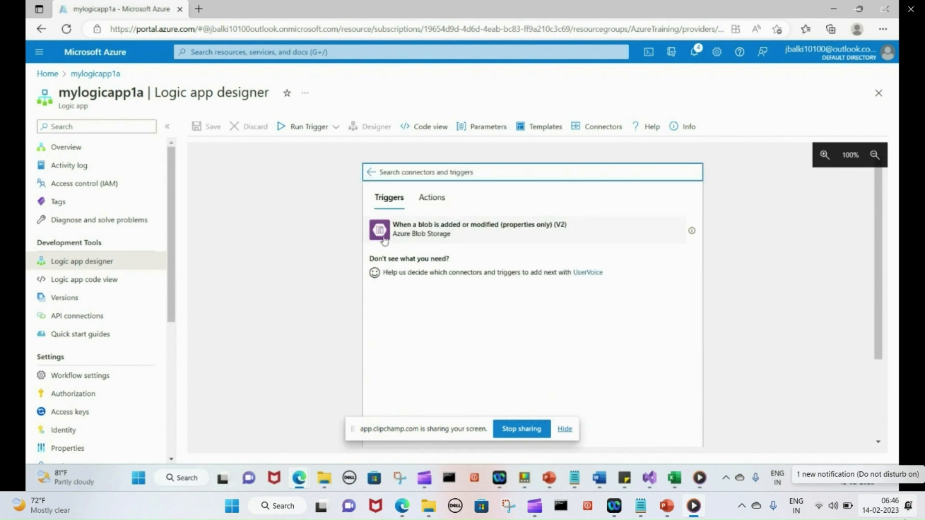
left_click(381, 235)
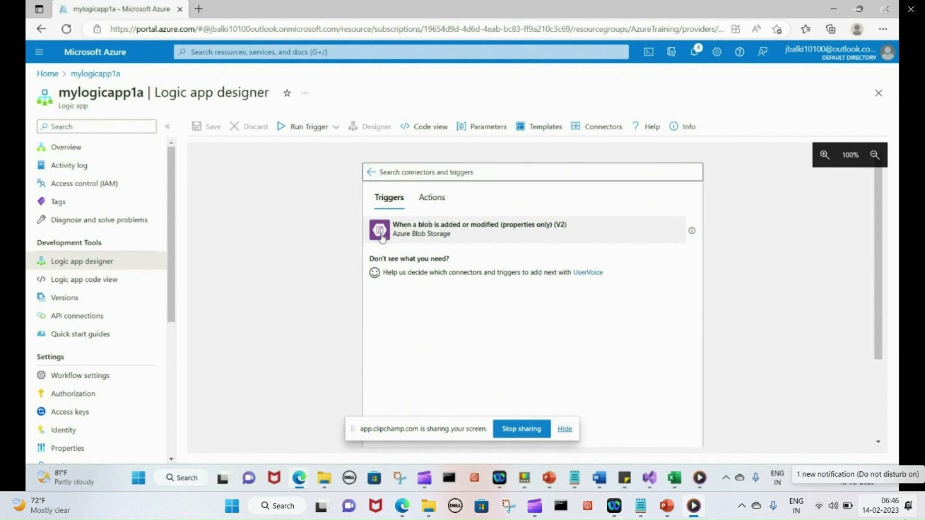
left_click(438, 236)
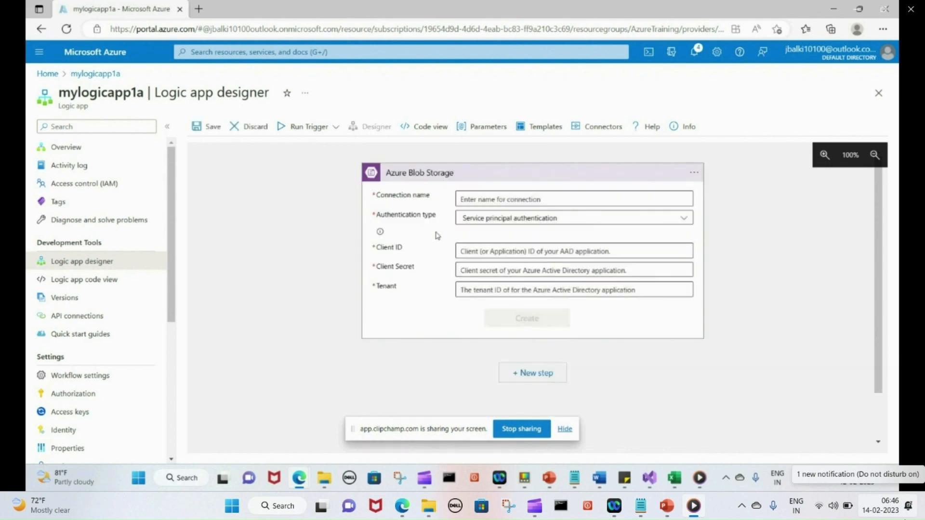
Select the blob connection's Connection name field
left_click(495, 198)
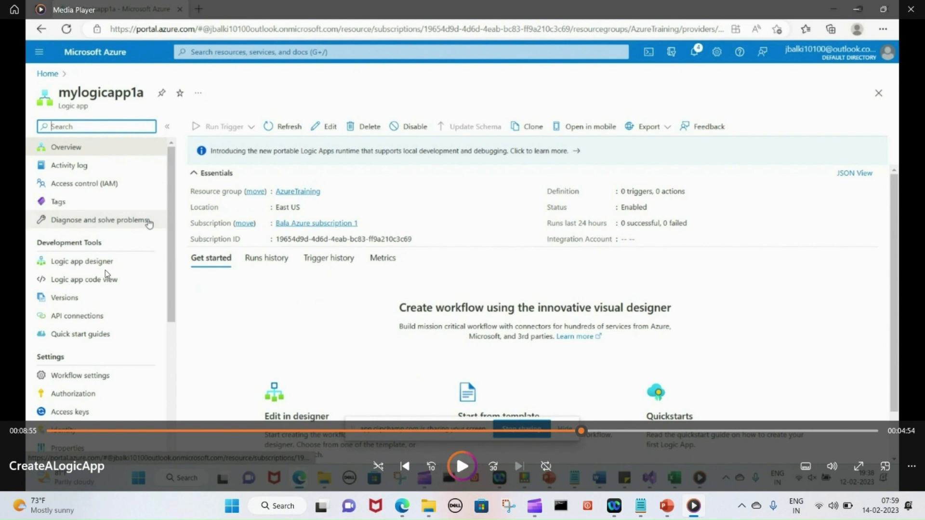
Resume playback of the CreateALogicApp recording in Media Player
left_click(465, 470)
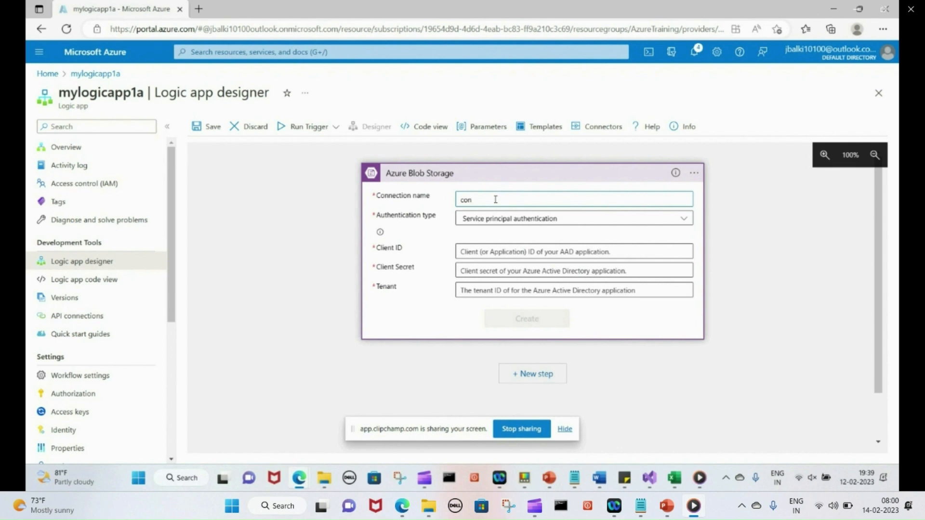
Name the blob connection conmyblobstorage1a and choose Access Key authentication
type("myblobstorage1a")
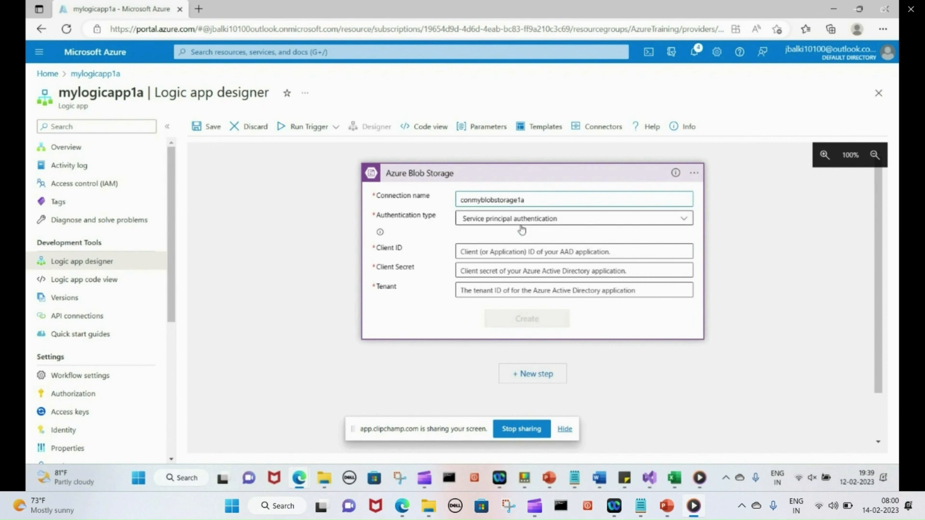
left_click(684, 221)
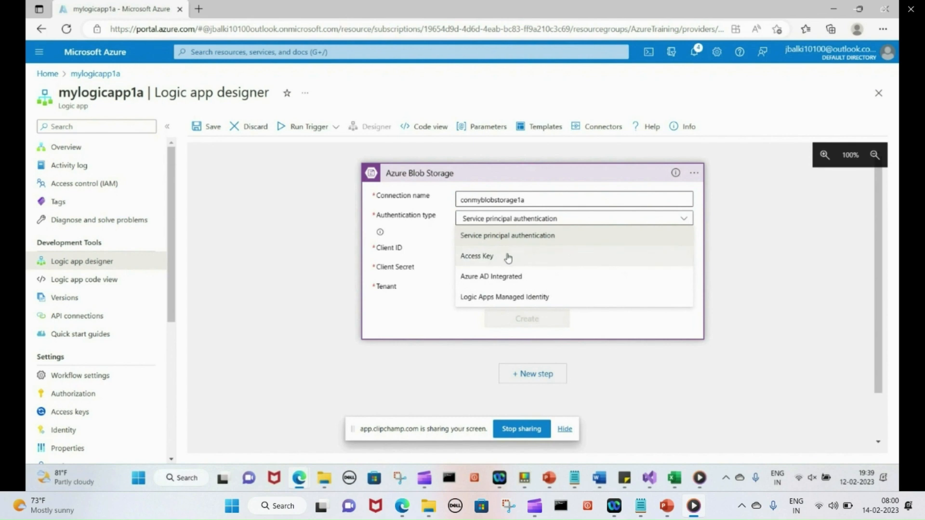
left_click(488, 260)
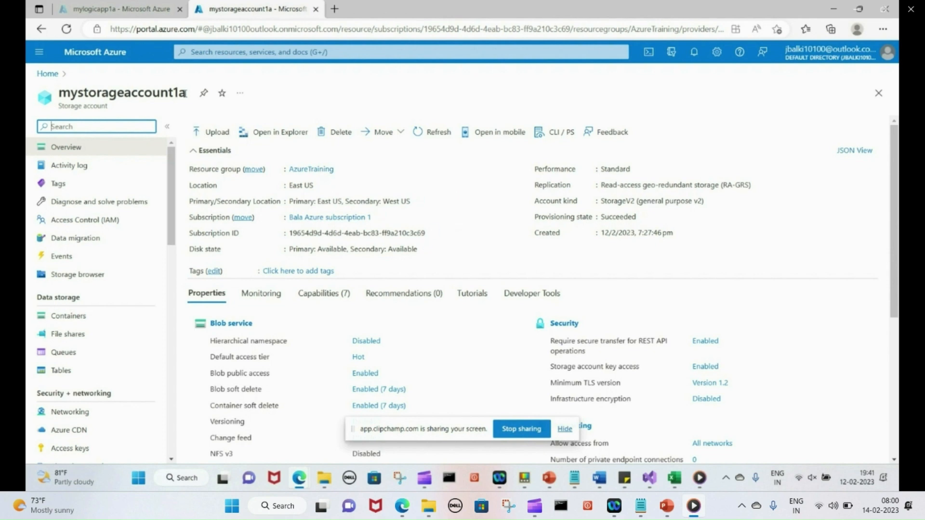
Show both access keys of mystorageaccount1a and copy key2
left_click_drag(185, 93, 58, 93)
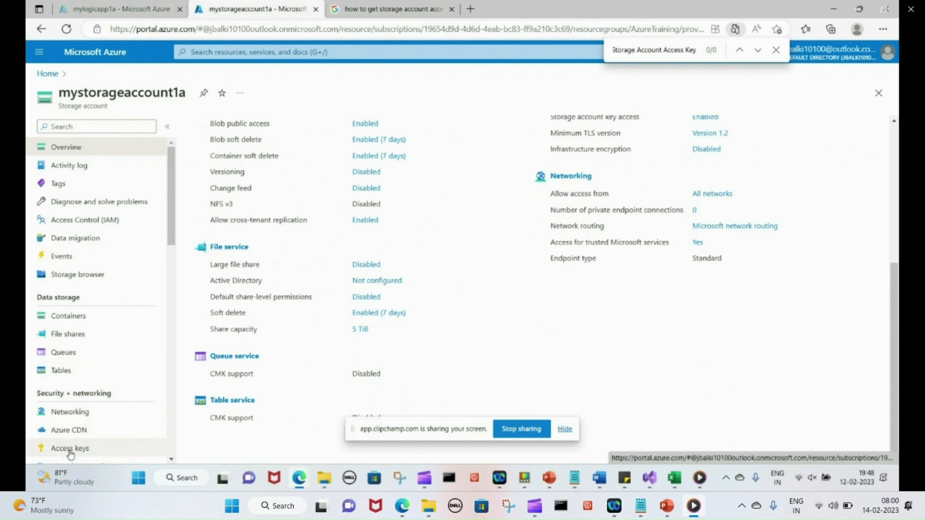
left_click(70, 449)
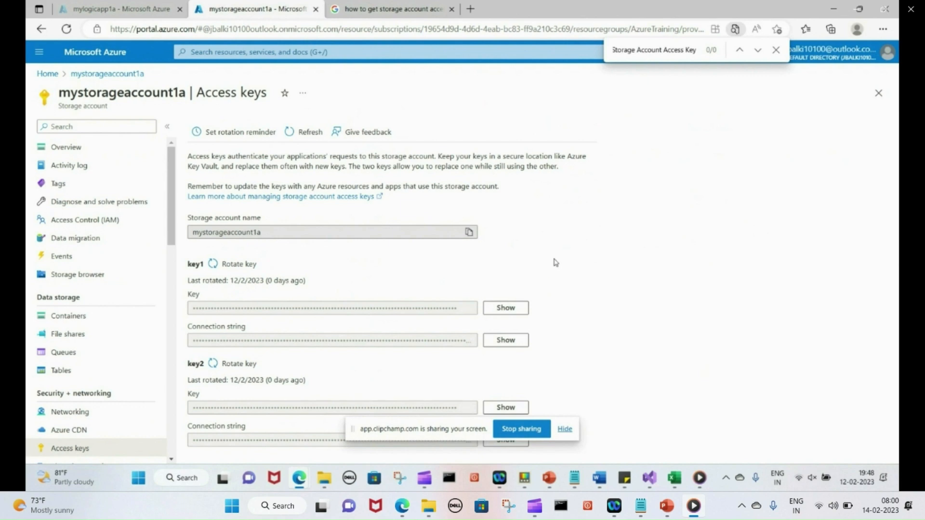
left_click(510, 308)
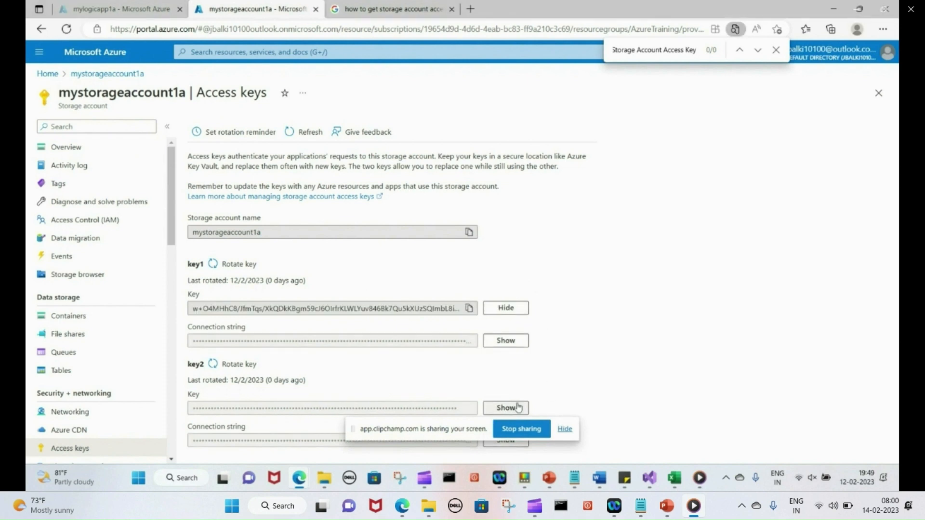
left_click(515, 408)
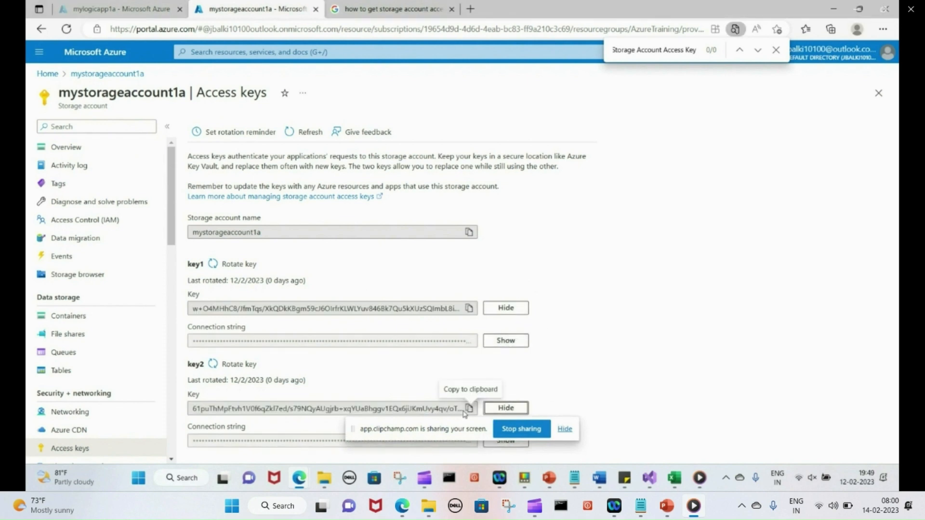
left_click(468, 410)
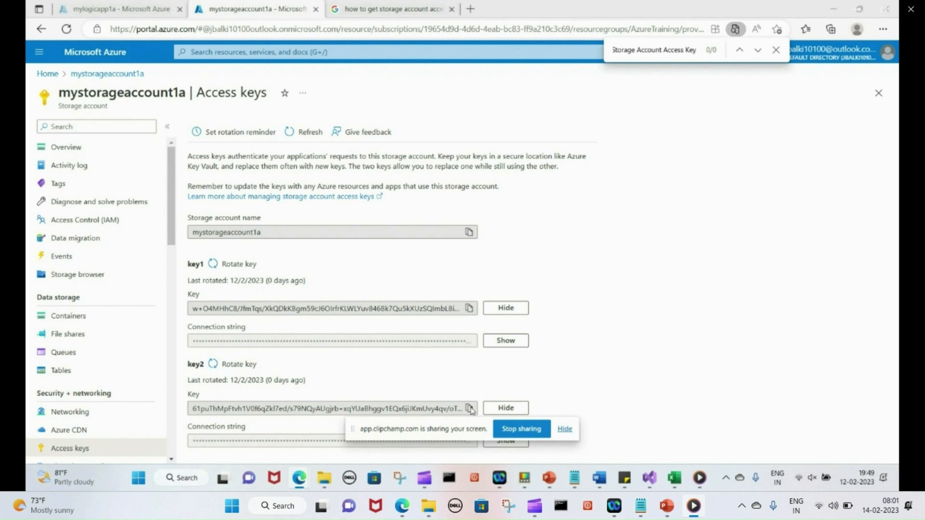
double_click(322, 409)
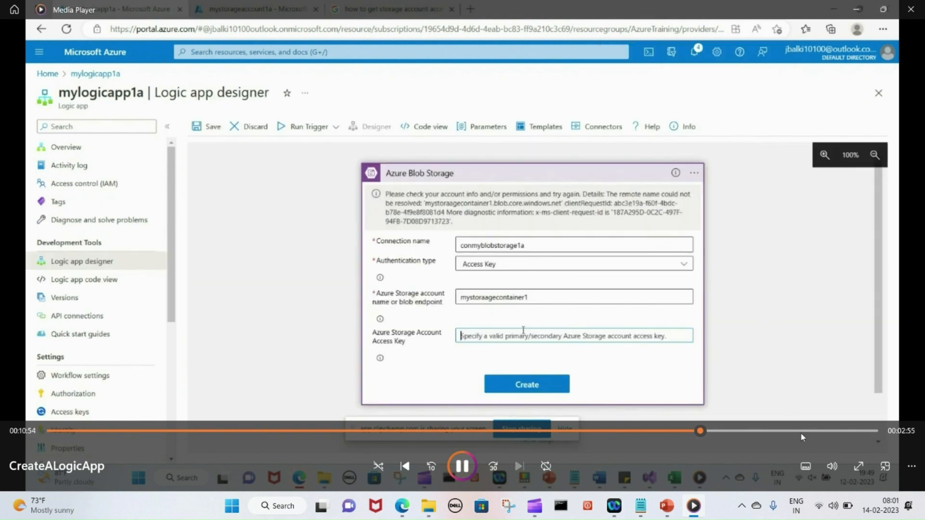
Switch the CreateALogicApp video in Media Player to full screen
left_click(859, 467)
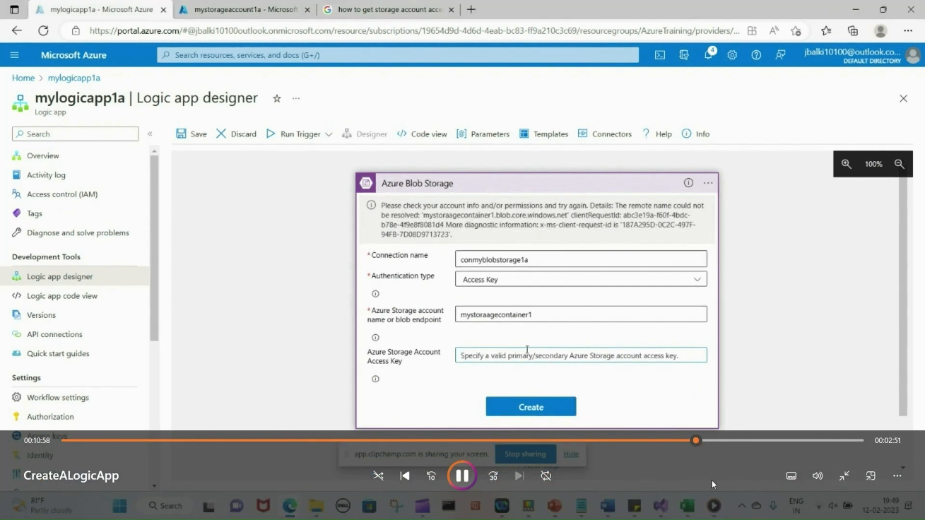